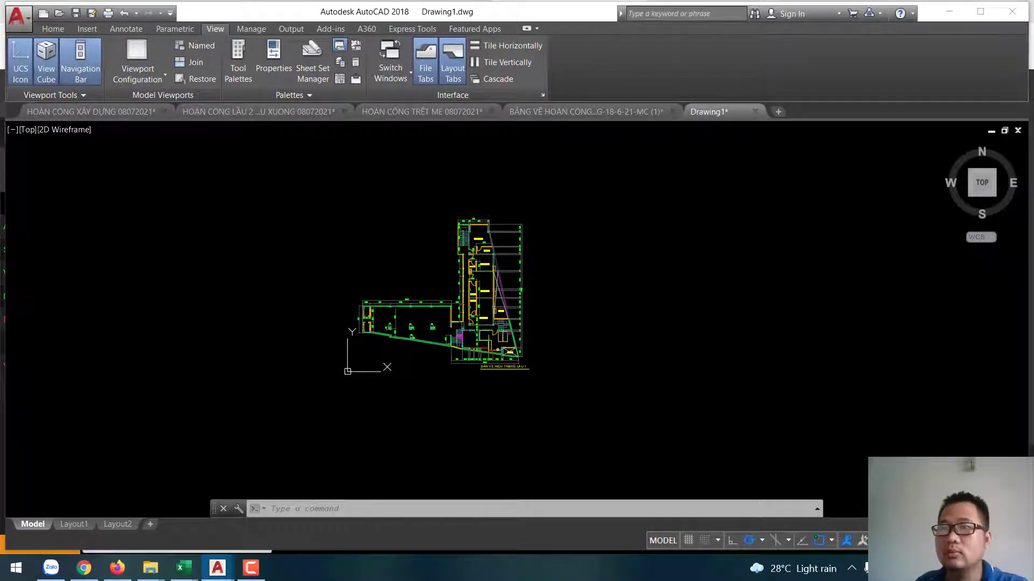
Step: Maximize the AutoCAD window and zoom in on the floor plan
left_click(985, 9)
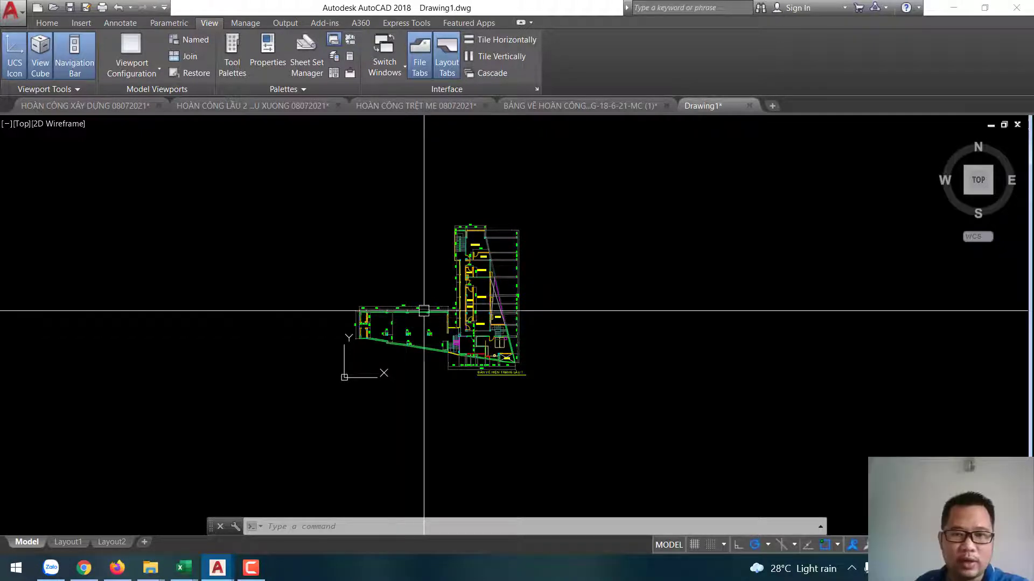
scroll(406, 318, "up", 2)
middle_click_drag(459, 320, 474, 318)
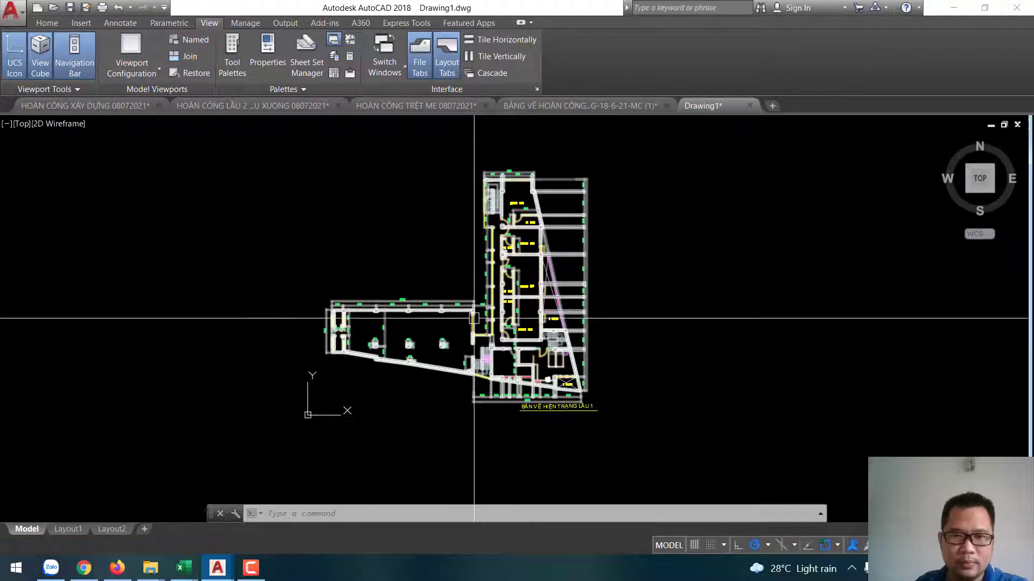
scroll(605, 416, "up", 1)
scroll(605, 387, "up", 3)
scroll(611, 346, "up", 3)
scroll(611, 219, "up", 2)
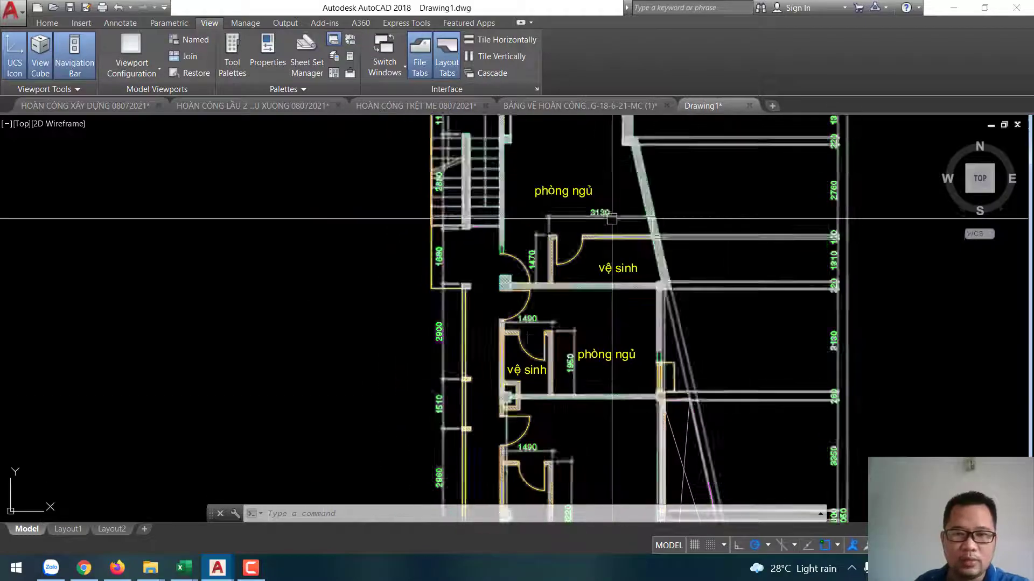
Step: Bring the stair corner by the 2090 and 320 dimensions into close view
middle_click_drag(611, 219, 614, 318)
scroll(624, 250, "up", 4)
scroll(624, 249, "down", 2)
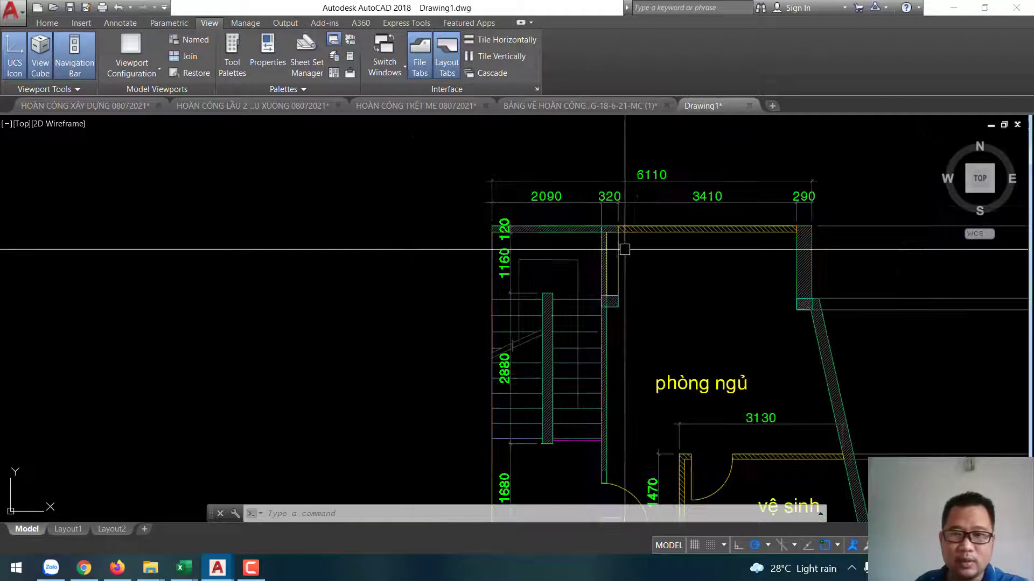
scroll(646, 221, "up", 4)
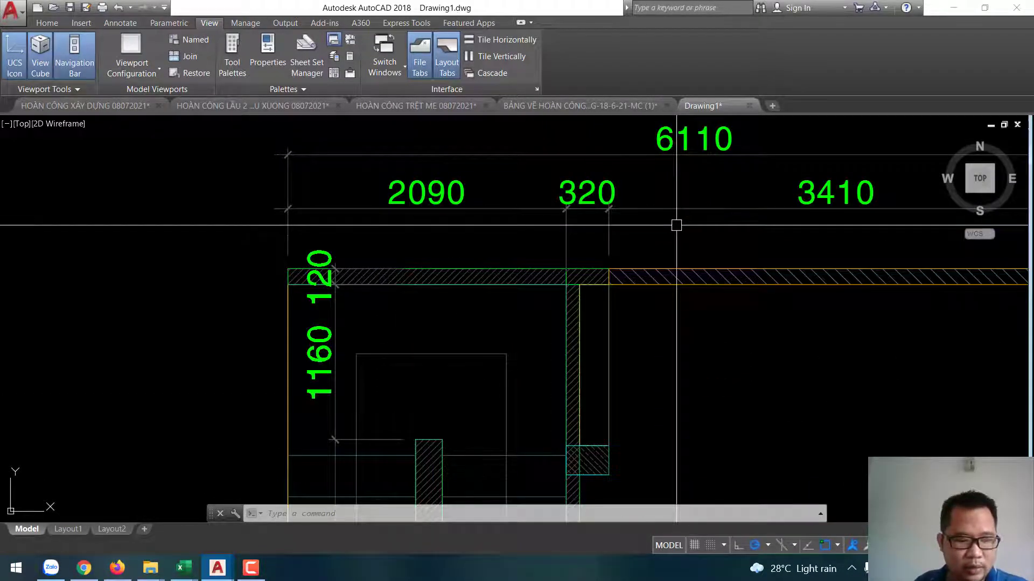
scroll(589, 231, "up", 2)
Step: Start a distance check at the 320 wall, cancel it, and re-zoom on the corner
key("Return")
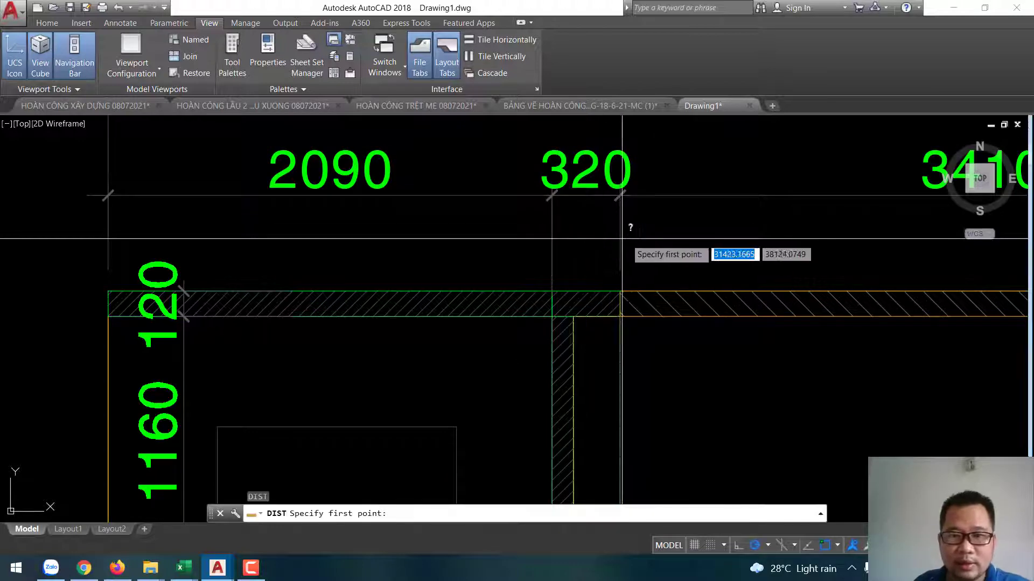
left_click(620, 227)
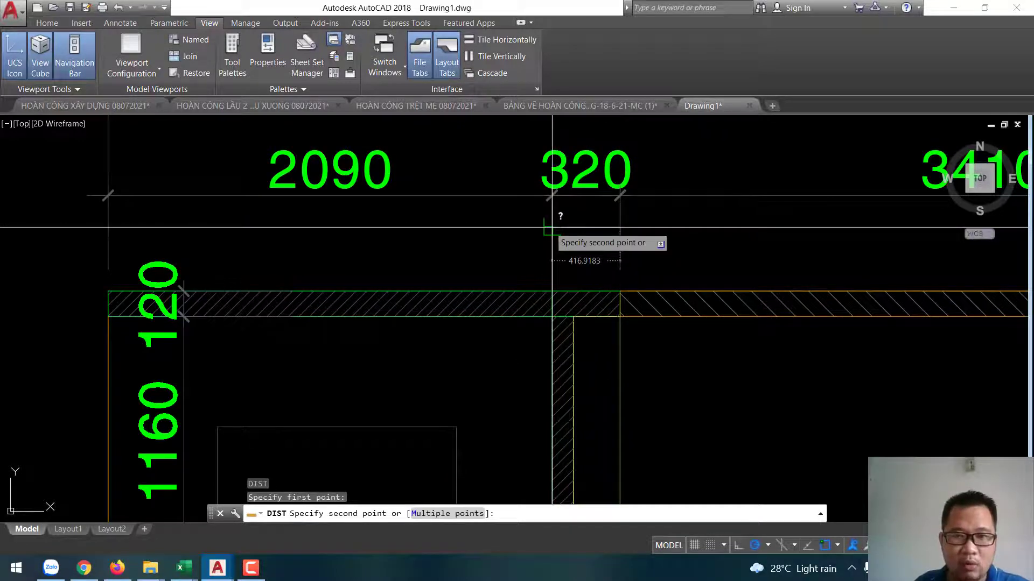
scroll(551, 227, "down", 2)
key("Escape")
scroll(549, 231, "down", 4)
scroll(547, 232, "up", 4)
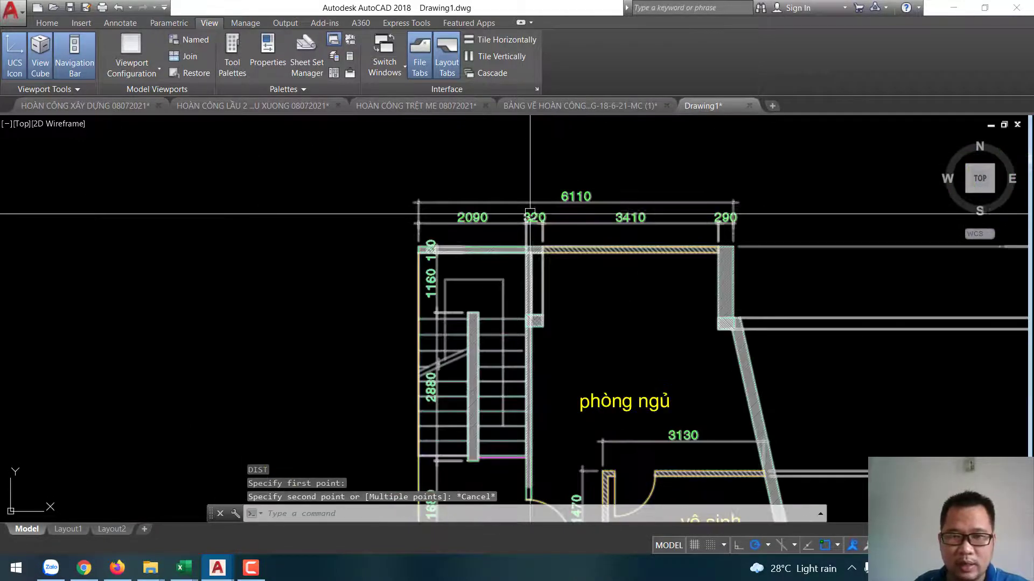
scroll(544, 235, "up", 2)
scroll(545, 235, "down", 1)
scroll(489, 231, "down", 5)
scroll(570, 224, "up", 3)
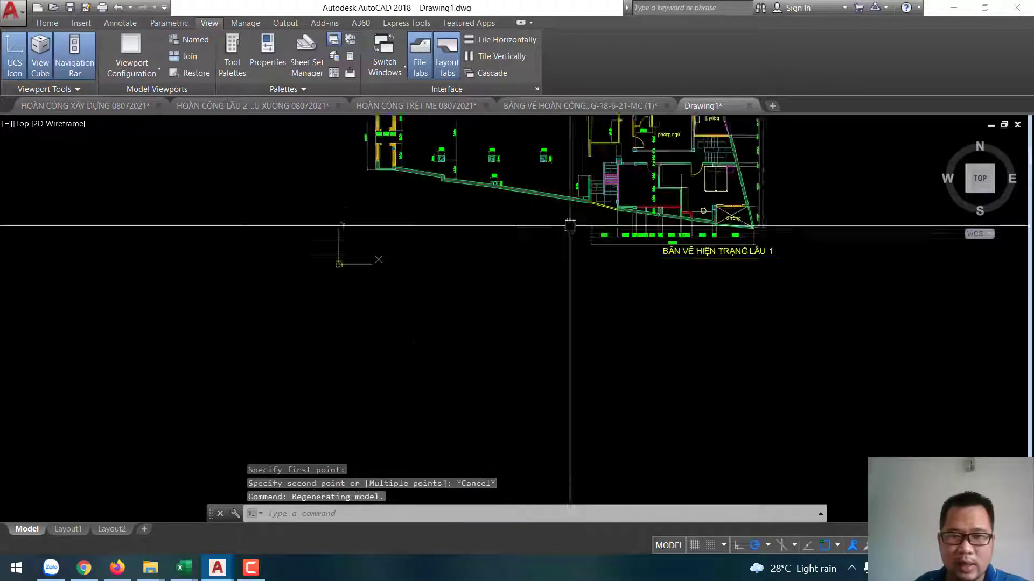
scroll(514, 345, "down", 1)
scroll(514, 345, "up", 1)
scroll(533, 301, "up", 1)
scroll(539, 296, "up", 4)
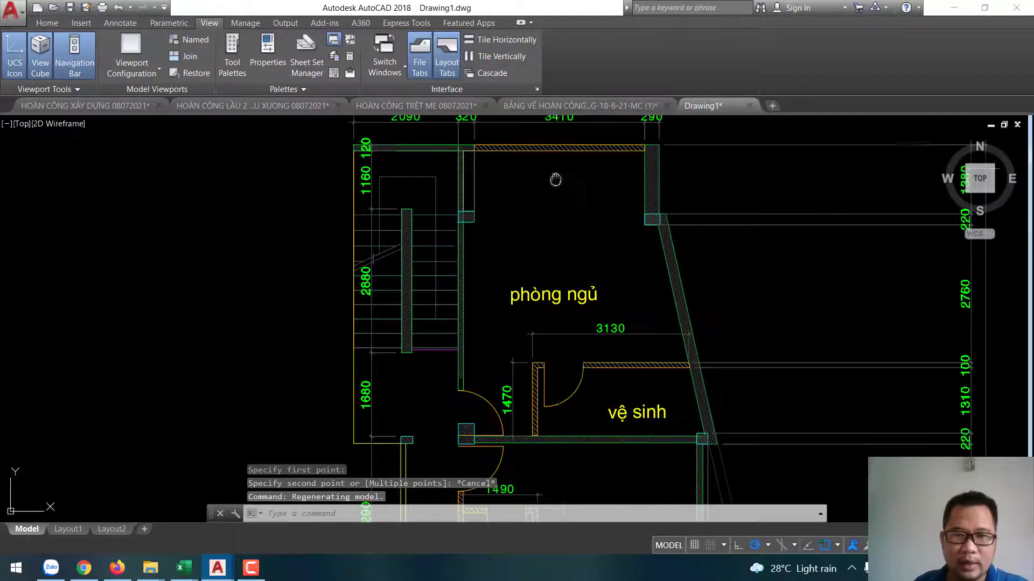
scroll(538, 294, "up", 2)
scroll(438, 249, "up", 5)
Step: Measure from the wall junction, reading about 417 for the 320 wall, then cancel
key("Return")
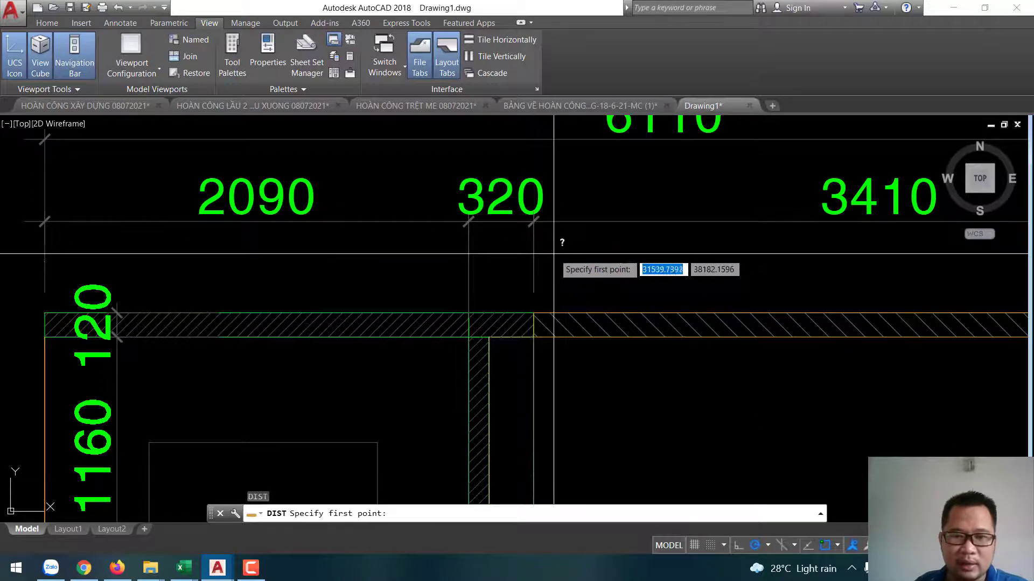
type("DIST")
scroll(538, 350, "up", 3)
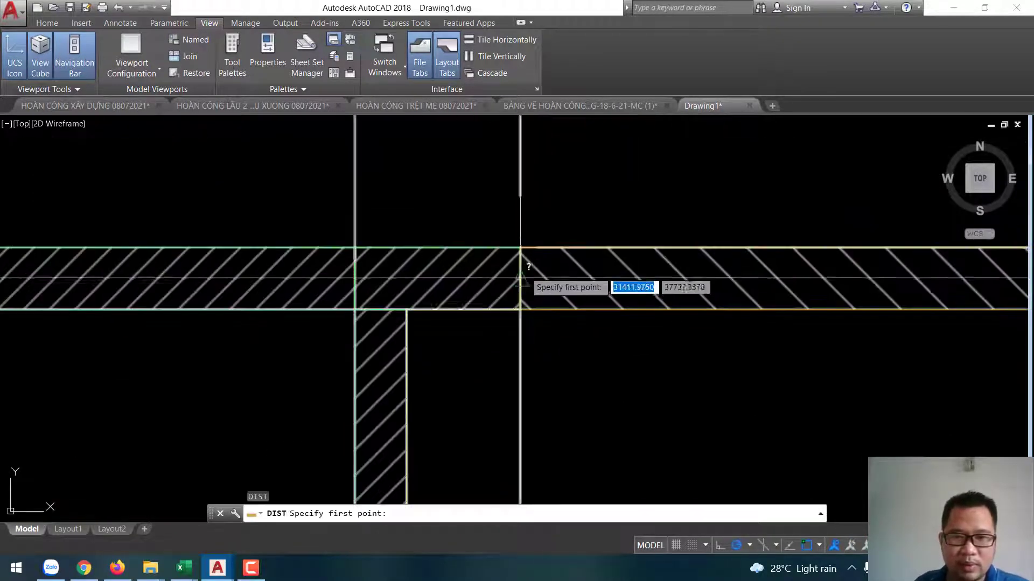
scroll(520, 248, "down", 2)
scroll(560, 254, "down", 3)
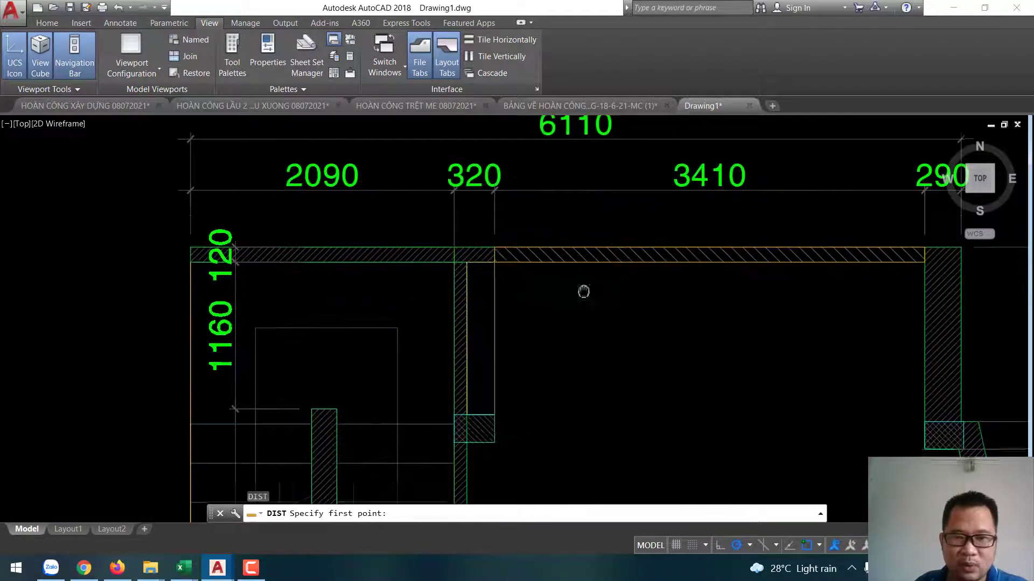
scroll(583, 291, "up", 5)
left_click(490, 222)
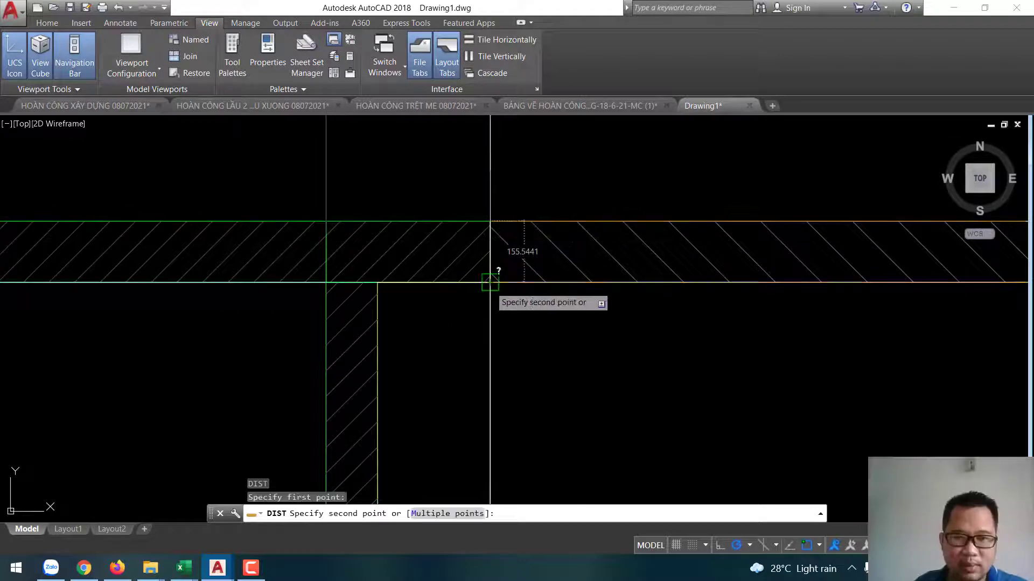
scroll(507, 281, "down", 3)
scroll(466, 304, "up", 3)
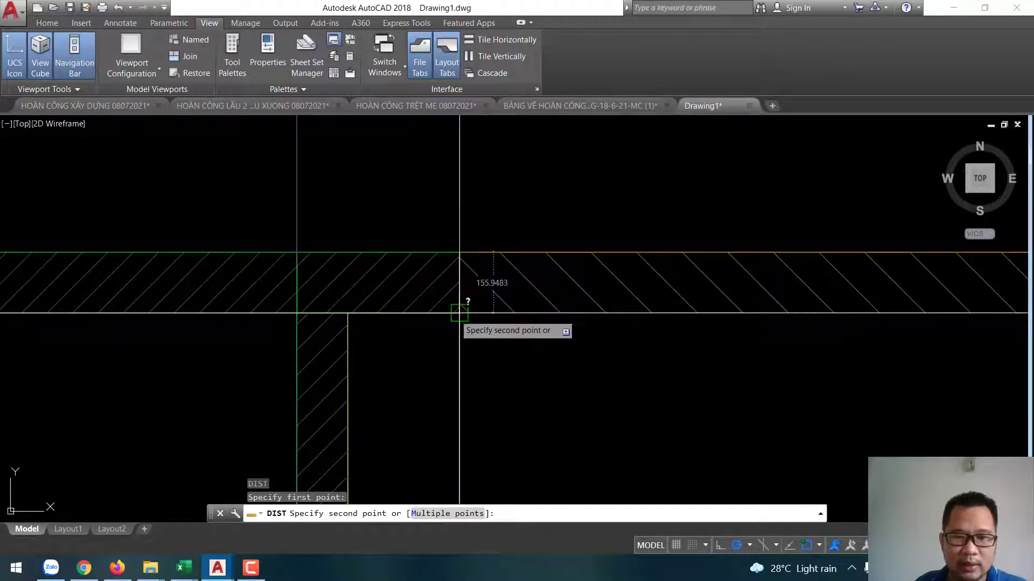
scroll(539, 296, "down", 3)
key("Escape")
Step: Pan the view to show the 6110 dimension
scroll(541, 290, "up", 1)
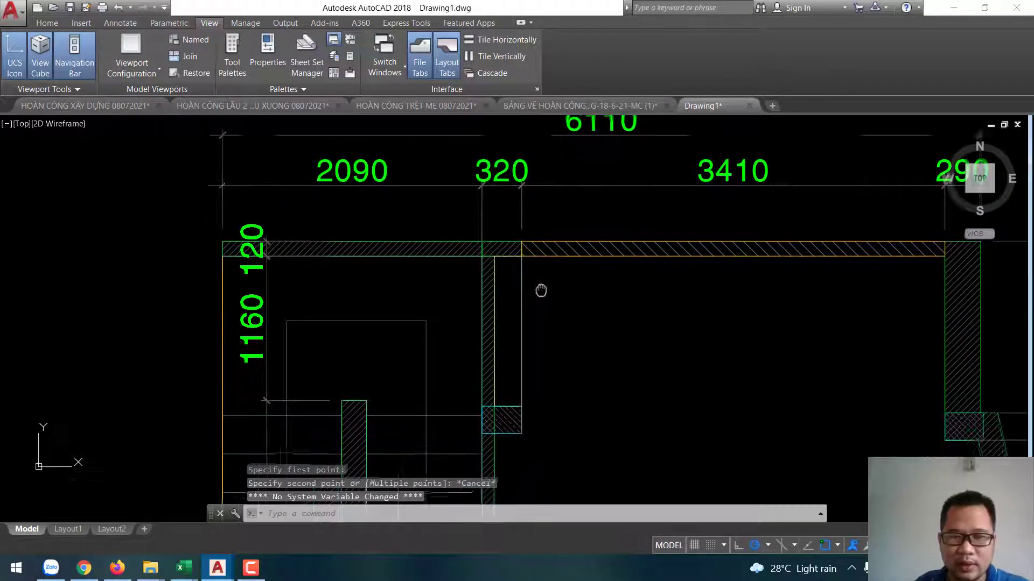
mouse_move(658, 323)
middle_mouse_down()
mouse_move(538, 288)
mouse_move(588, 291)
middle_mouse_up()
scroll(510, 258, "up", 4)
scroll(510, 264, "down", 4)
scroll(526, 290, "up", 4)
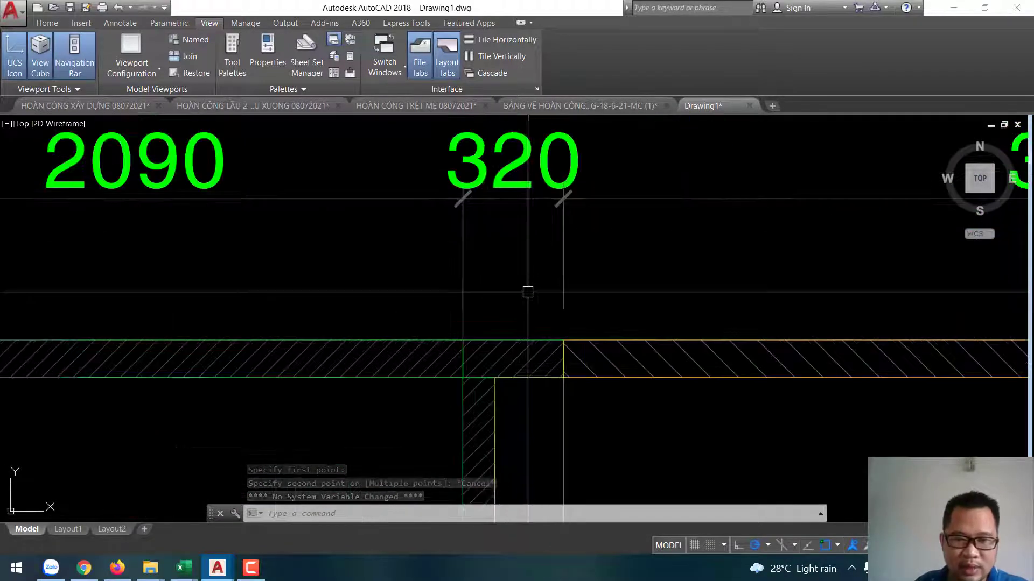
Step: Re-measure the 320 wall from its edge, reading about 417, then cancel
key("Escape")
type("12")
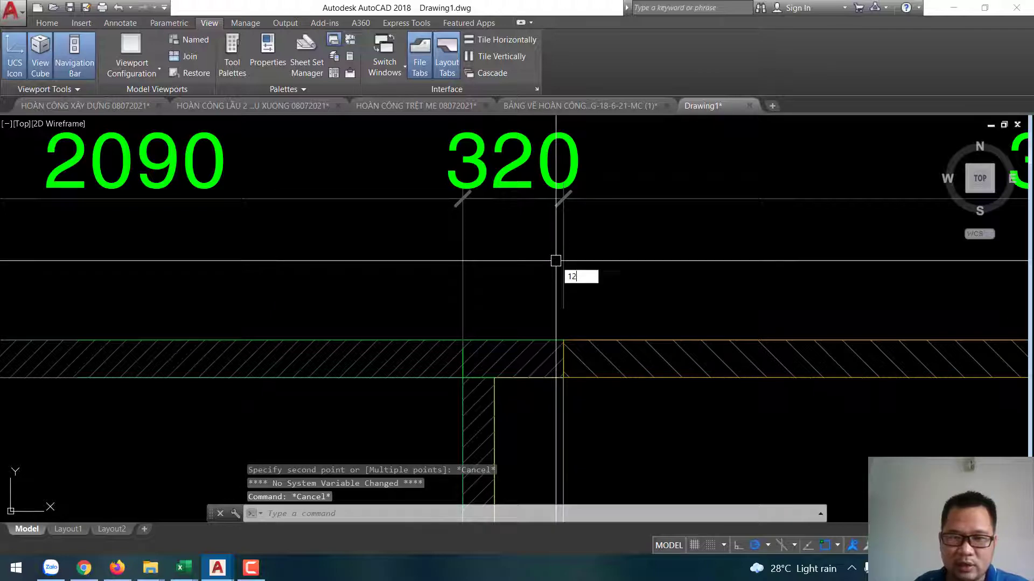
key("Return")
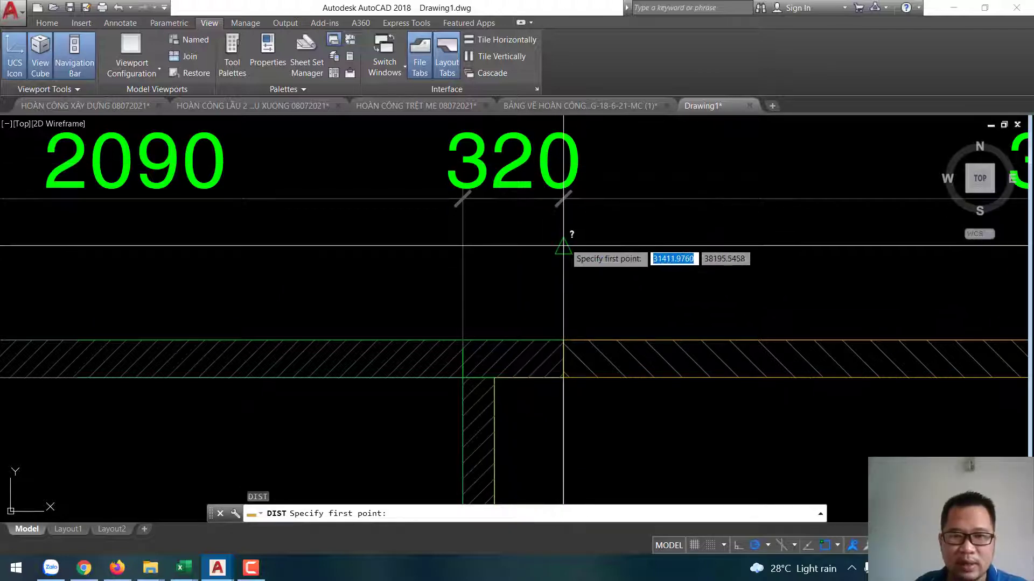
left_click(567, 245)
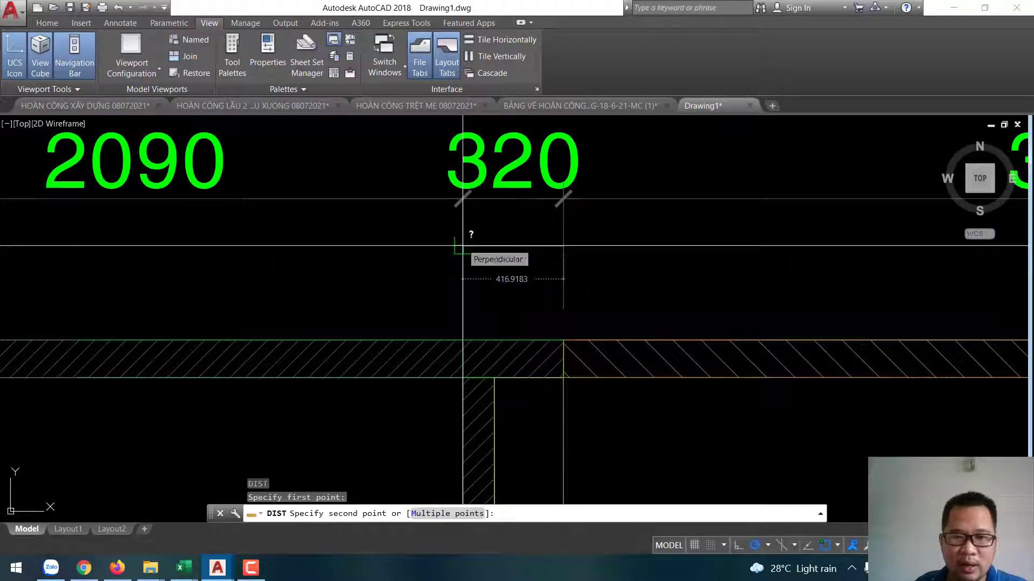
scroll(463, 245, "down", 3)
scroll(460, 244, "up", 3)
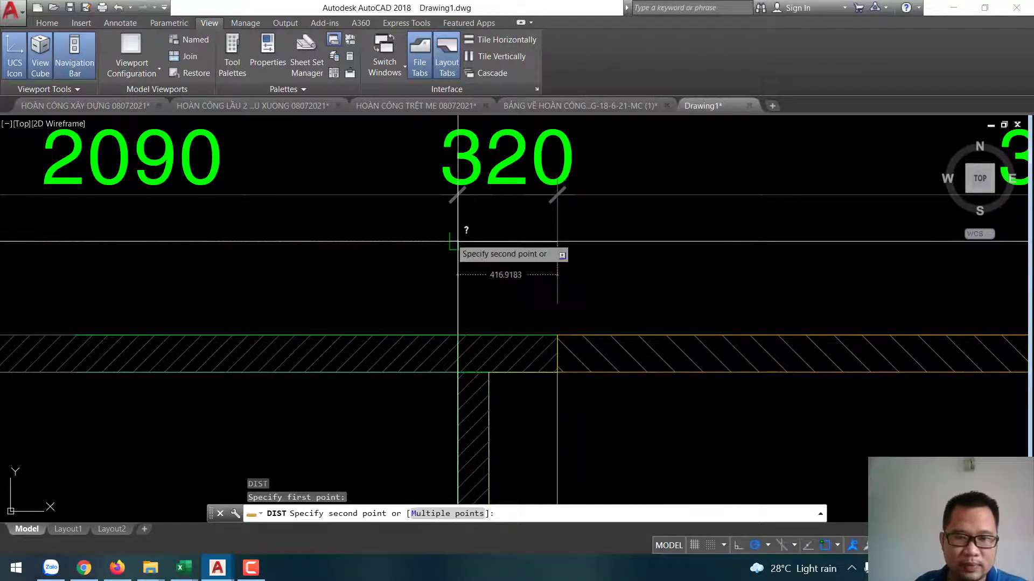
scroll(458, 242, "down", 4)
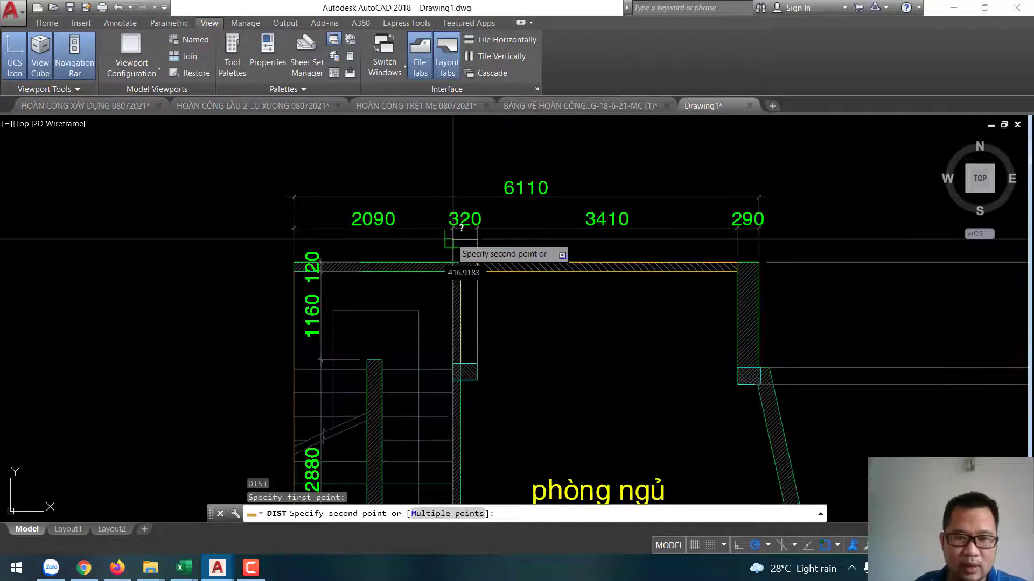
key("Escape")
Step: Start a distance check at the 290 wall, reading about 376, then cancel
scroll(517, 240, "up", 2)
middle_click_drag(603, 254, 548, 240)
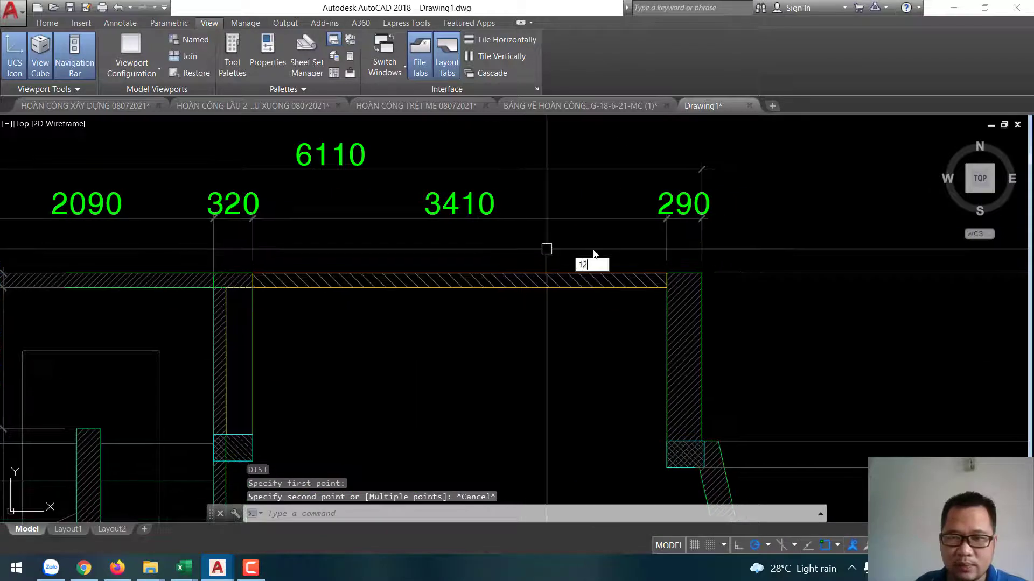
key("space")
left_click(701, 238)
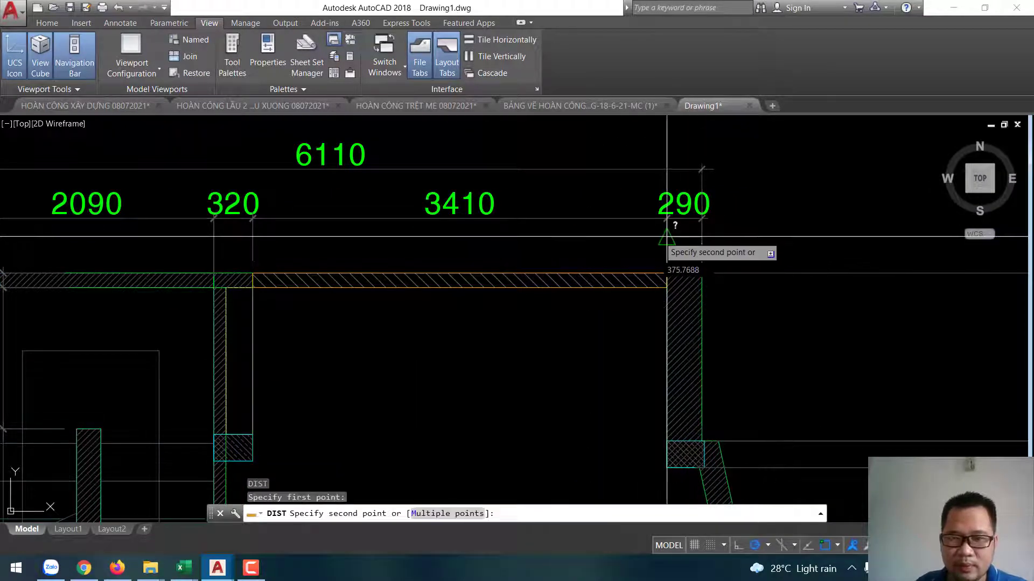
scroll(666, 236, "down", 5)
scroll(607, 224, "down", 2)
scroll(605, 177, "up", 6)
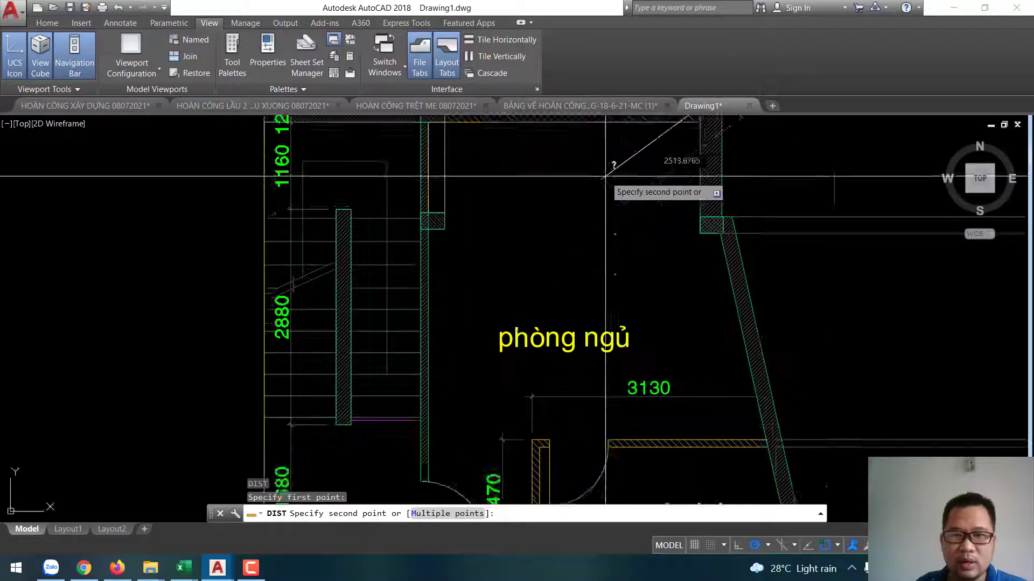
middle_click_drag(605, 176, 644, 293)
key("Escape")
scroll(549, 331, "up", 1)
mouse_move(549, 330)
middle_mouse_down()
mouse_move(850, 215)
mouse_move(669, 335)
mouse_move(536, 218)
middle_mouse_up()
scroll(850, 215, "down", 2)
scroll(536, 218, "up", 3)
scroll(538, 216, "down", 4)
scroll(549, 203, "up", 1)
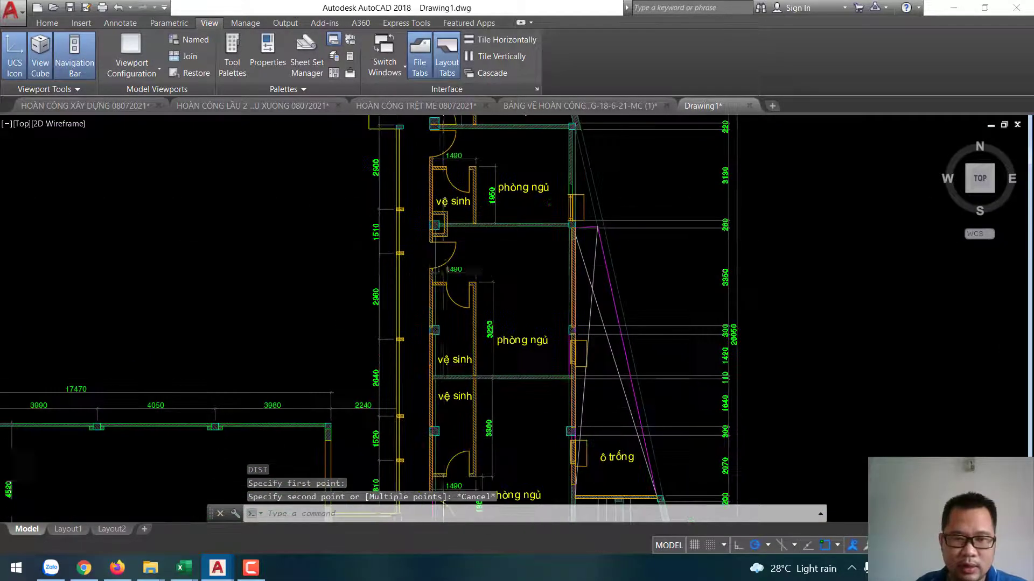
scroll(587, 269, "up", 2)
scroll(588, 268, "down", 5)
scroll(587, 269, "up", 2)
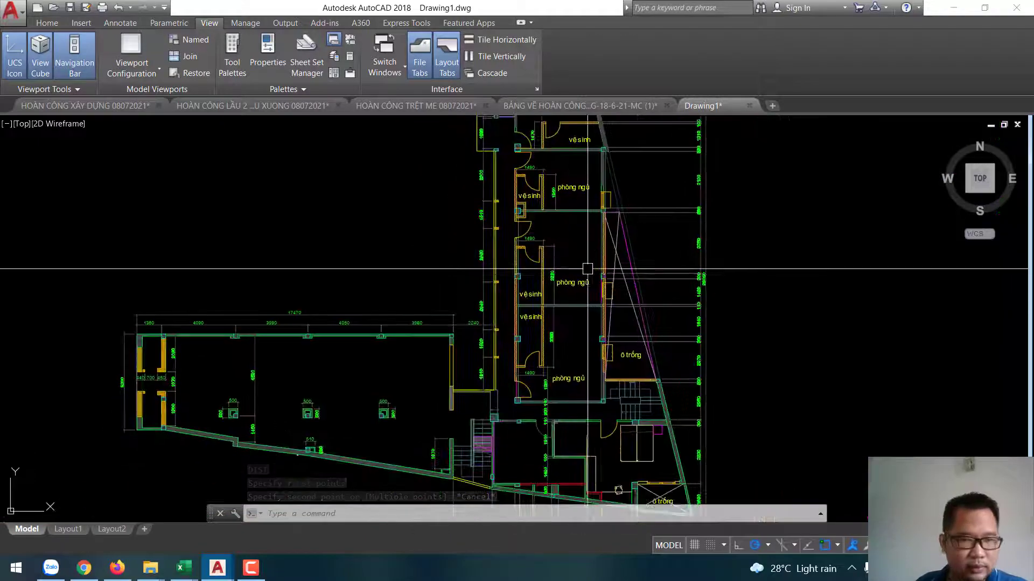
scroll(131, 340, "up", 5)
scroll(440, 293, "up", 1)
scroll(506, 287, "up", 3)
type("di")
scroll(438, 303, "down", 1)
key("Return")
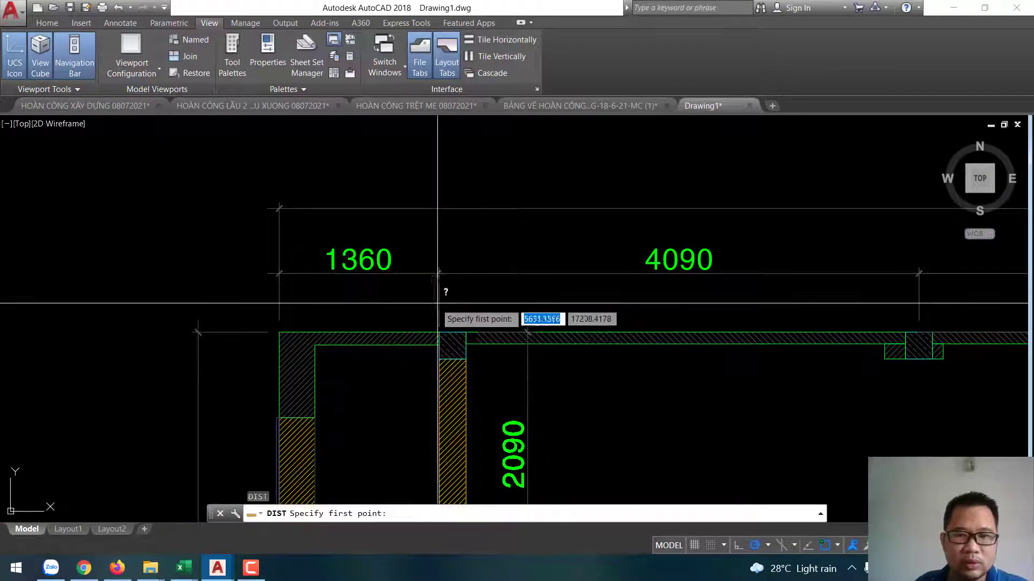
left_click(438, 303)
scroll(283, 303, "up", 4)
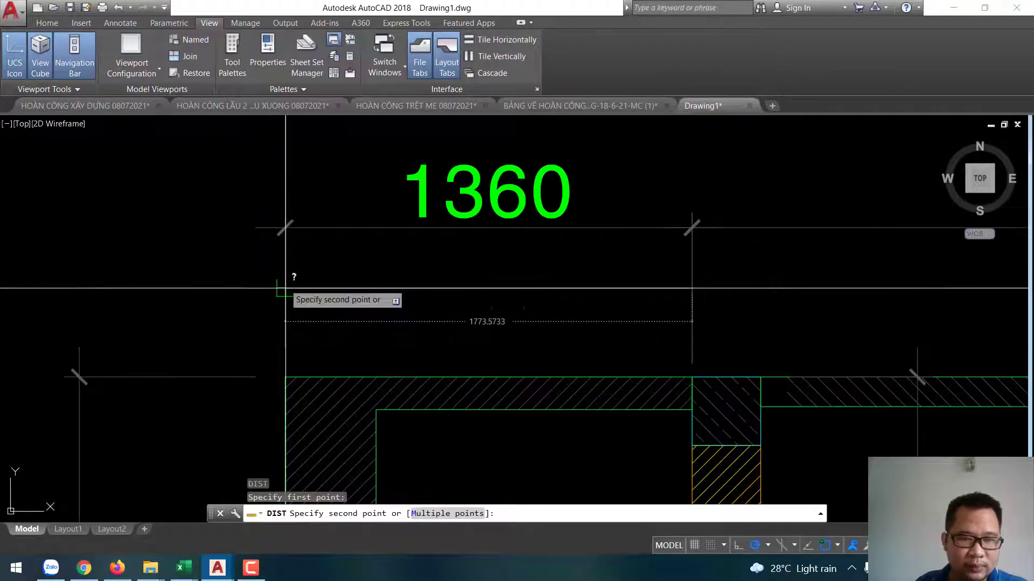
scroll(234, 203, "down", 4)
scroll(370, 268, "up", 5)
left_click(369, 268)
key("Return")
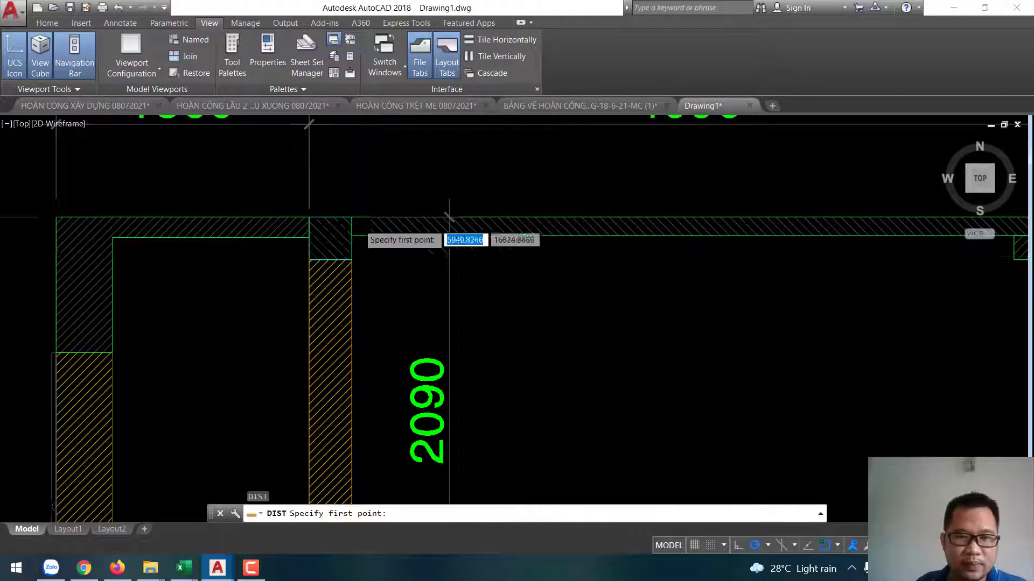
scroll(346, 209, "up", 1)
left_click(347, 214)
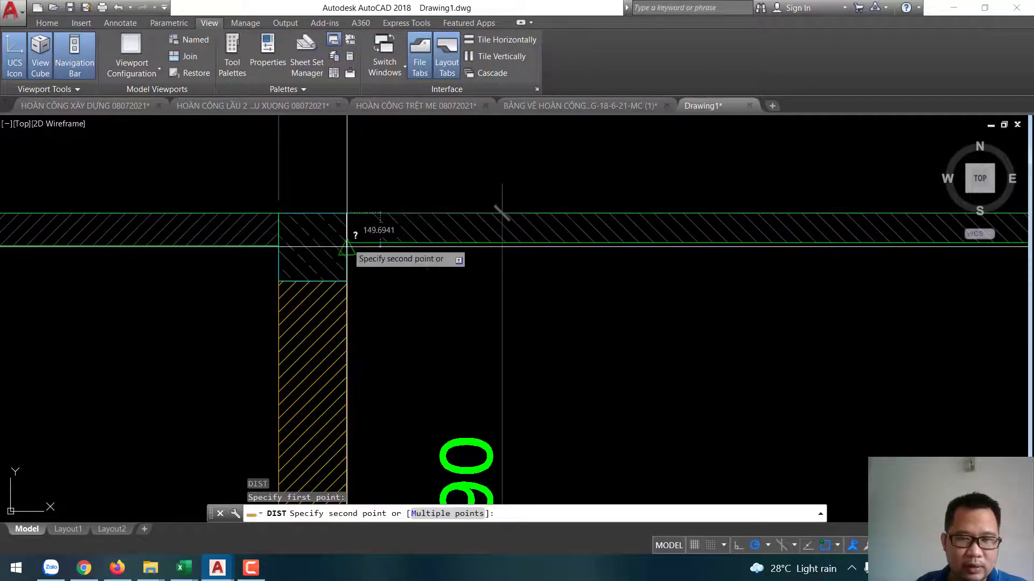
scroll(502, 246, "down", 5)
key("Escape")
scroll(535, 272, "down", 2)
scroll(568, 176, "up", 2)
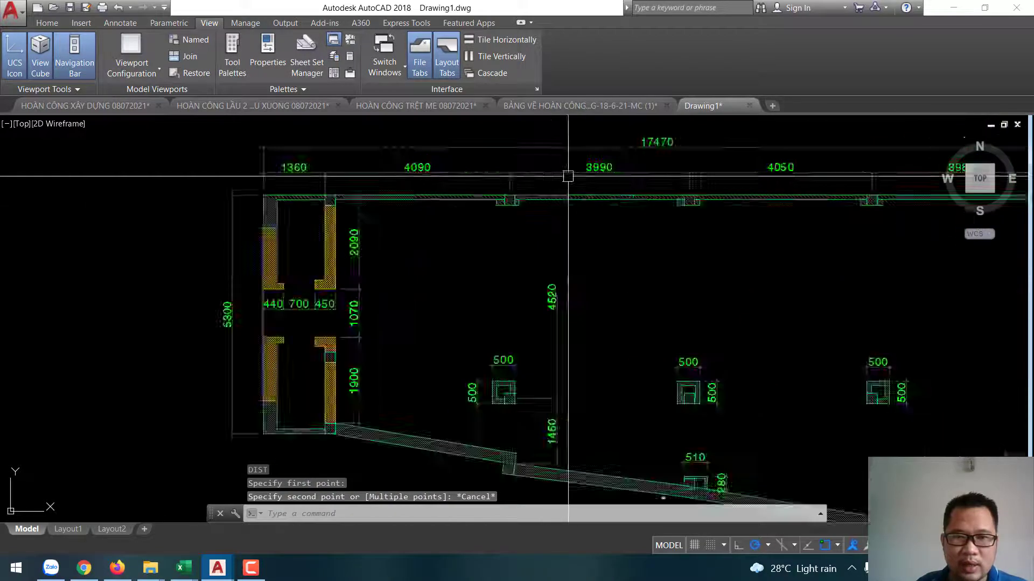
scroll(568, 177, "down", 2)
middle_click_drag(578, 278, 428, 299)
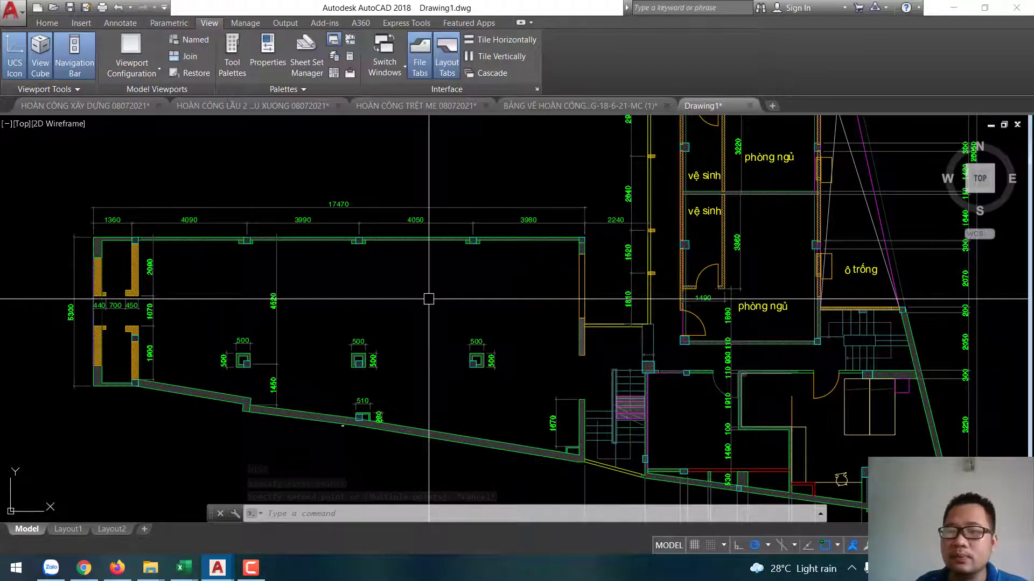
scroll(429, 299, "up", 2)
scroll(433, 280, "up", 2)
mouse_move(289, 286)
middle_mouse_down()
mouse_move(589, 287)
mouse_move(495, 260)
mouse_move(543, 251)
mouse_move(359, 250)
middle_mouse_up()
scroll(589, 287, "down", 2)
scroll(242, 203, "up", 4)
scroll(505, 275, "down", 3)
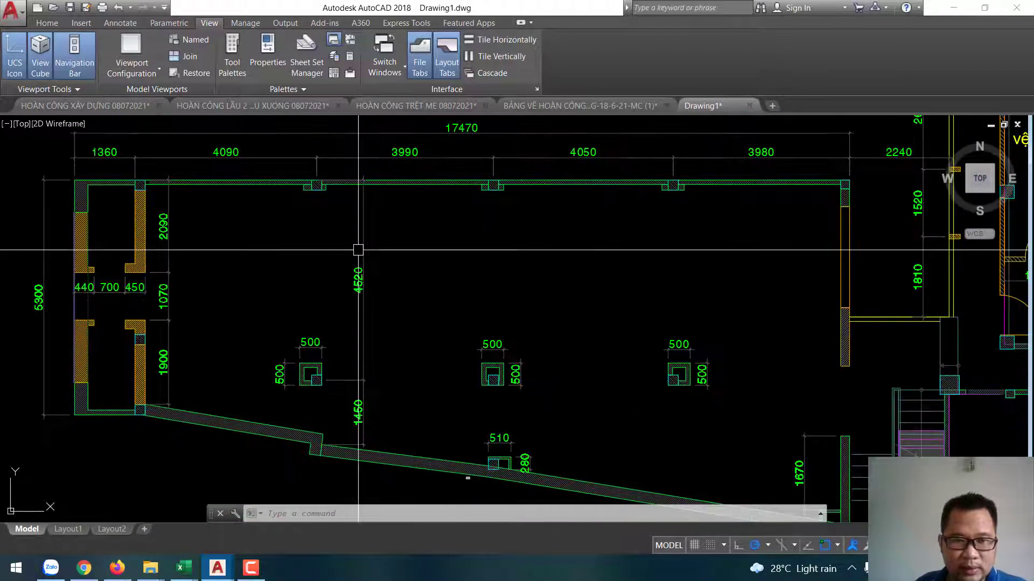
scroll(463, 339, "up", 4)
scroll(587, 379, "up", 4)
type("di")
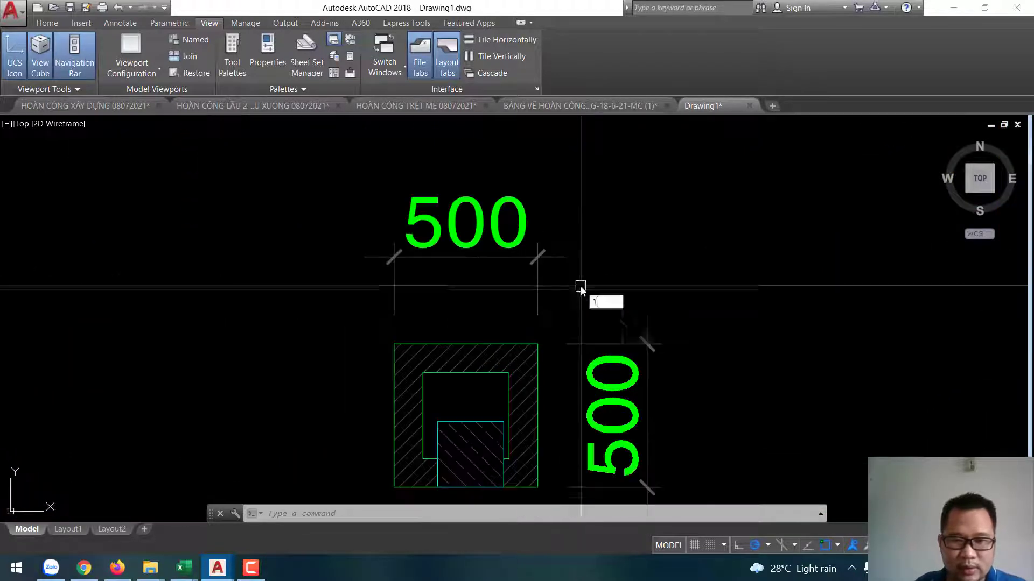
key("Return")
left_click(537, 277)
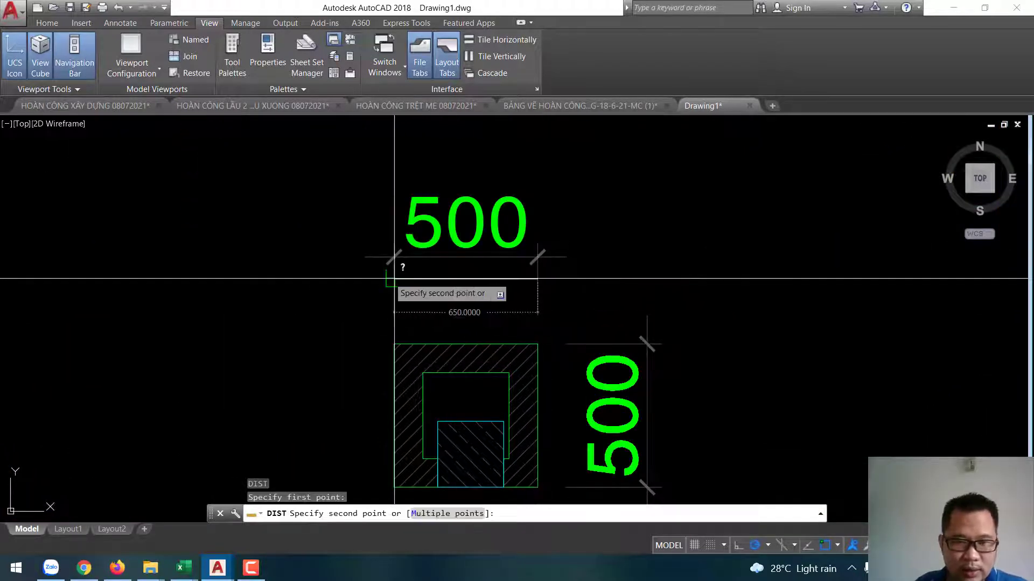
key("Escape")
scroll(452, 275, "down", 3)
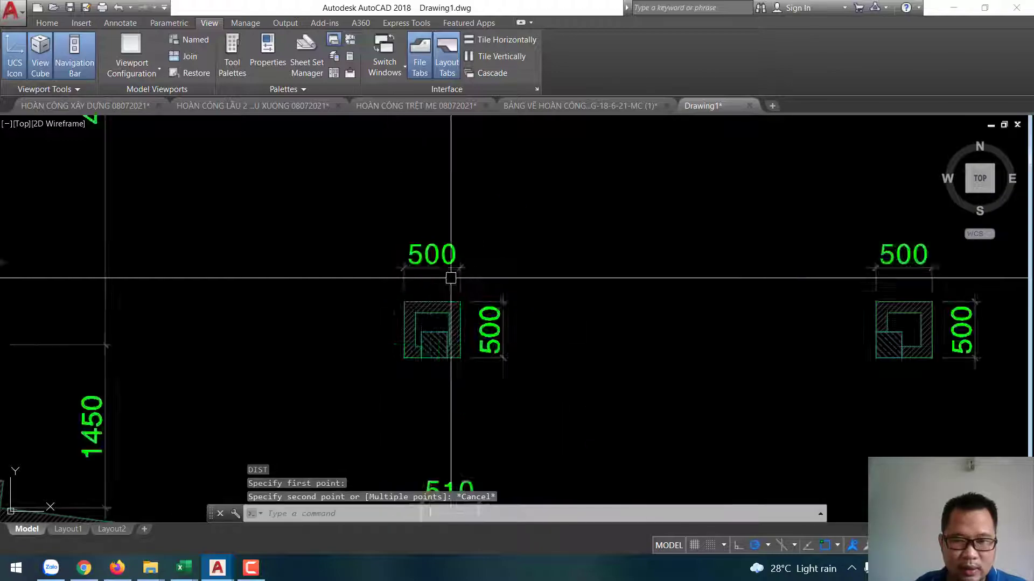
scroll(434, 282, "up", 3)
scroll(545, 267, "down", 3)
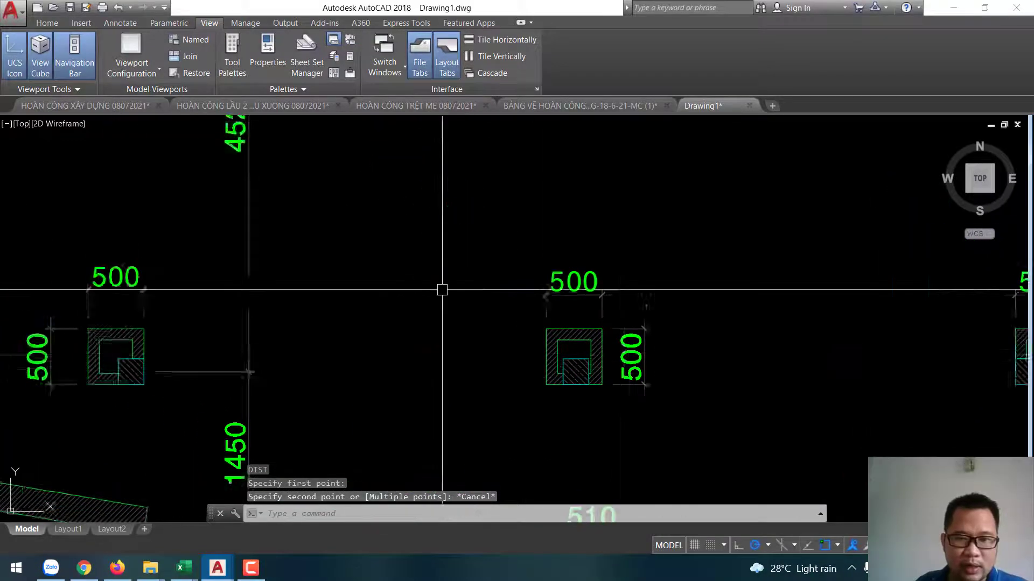
scroll(458, 289, "down", 2)
middle_click_drag(481, 288, 398, 307)
scroll(398, 326, "up", 2)
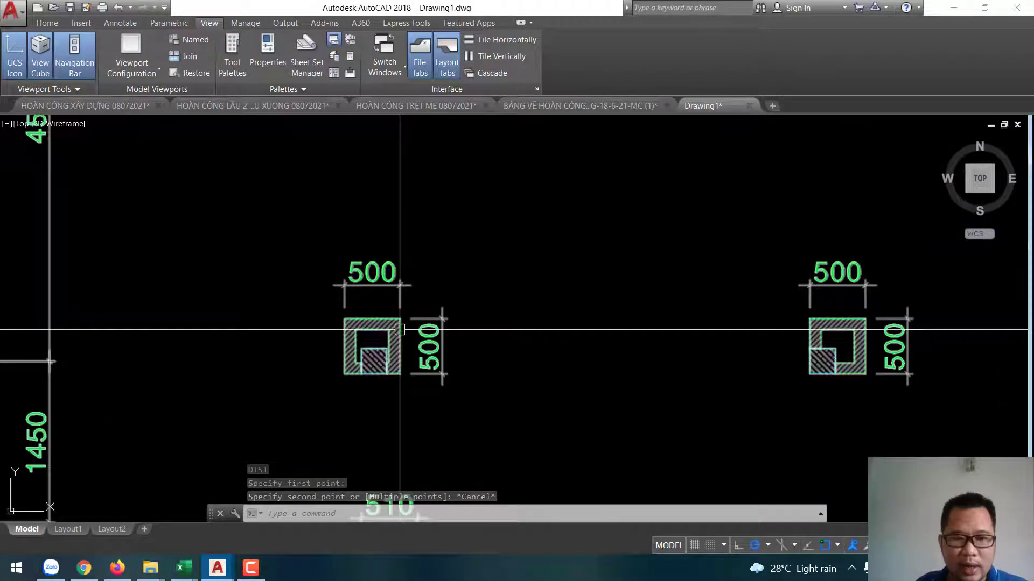
scroll(398, 326, "down", 2)
middle_click_drag(314, 340, 475, 287)
key("ctrl+a")
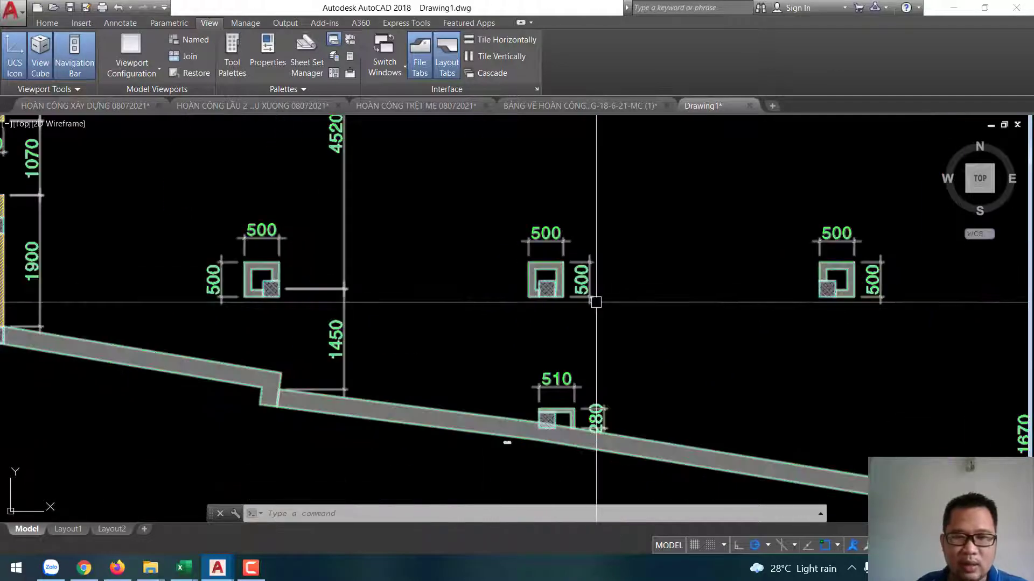
key("Escape")
scroll(471, 349, "down", 2)
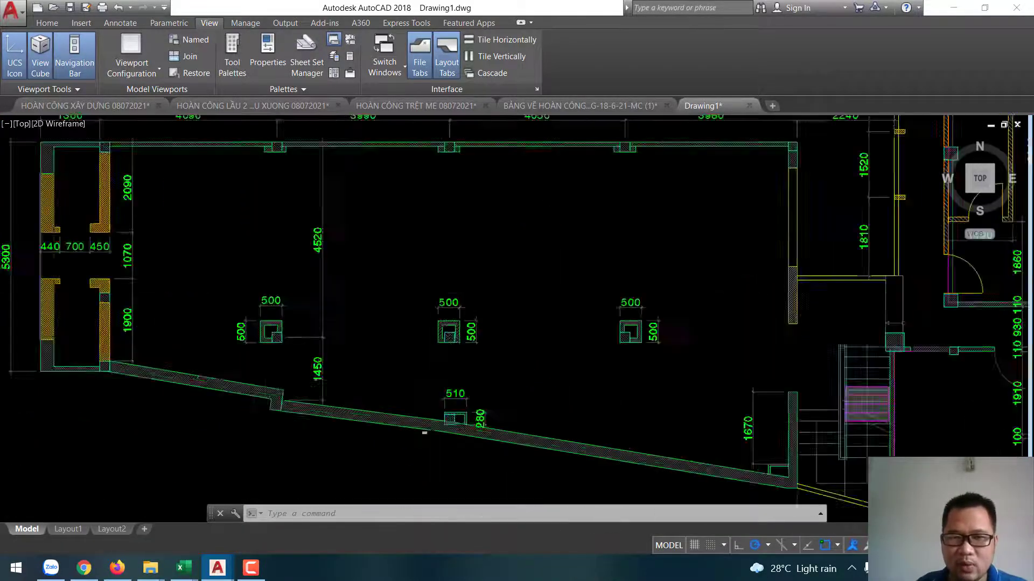
scroll(471, 348, "up", 2)
scroll(473, 348, "down", 2)
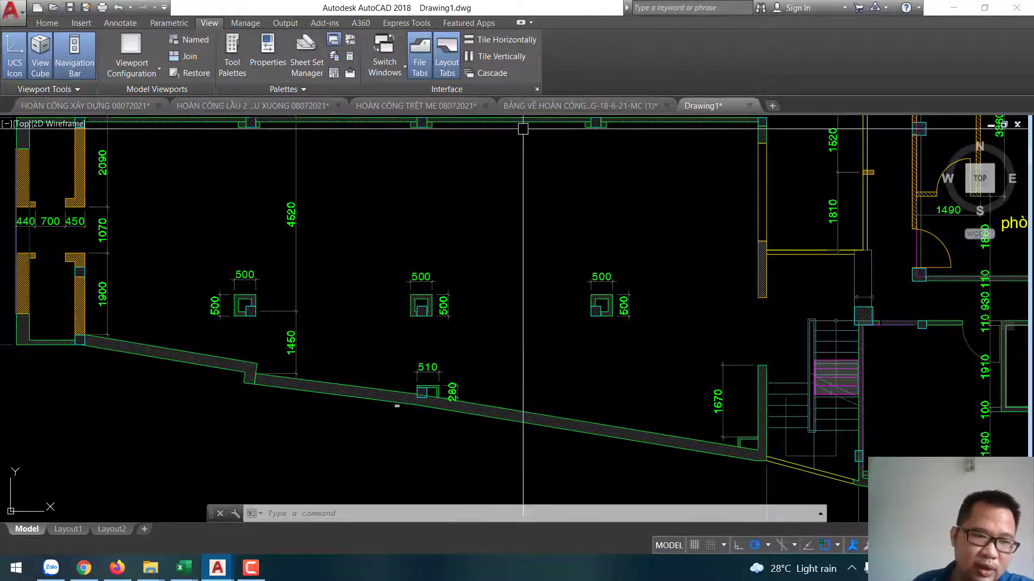
middle_click_drag(429, 185, 418, 281)
middle_click_drag(457, 361, 560, 261)
scroll(561, 262, "down", 3)
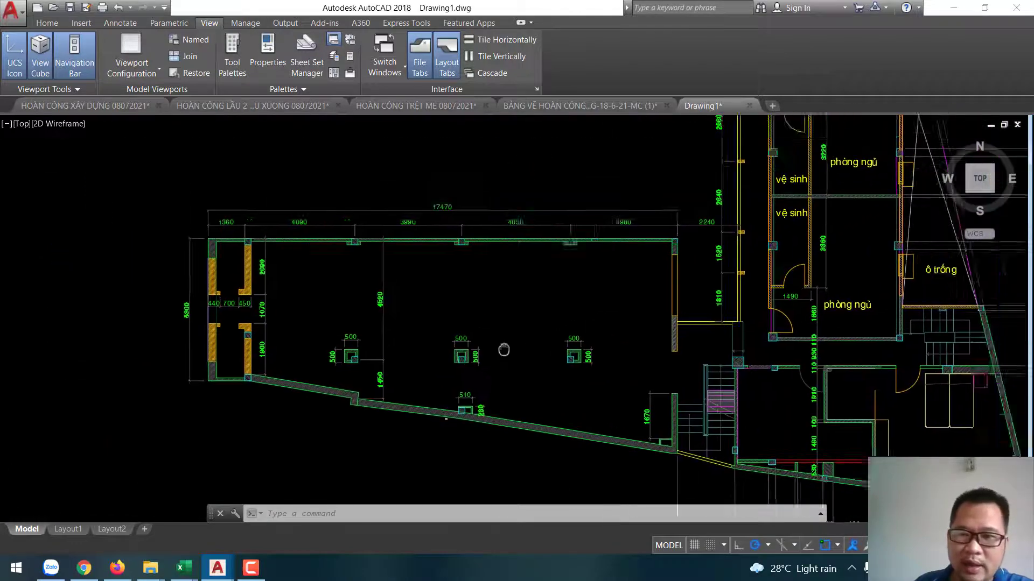
scroll(503, 351, "up", 3)
middle_click_drag(539, 447, 540, 365)
scroll(540, 366, "up", 2)
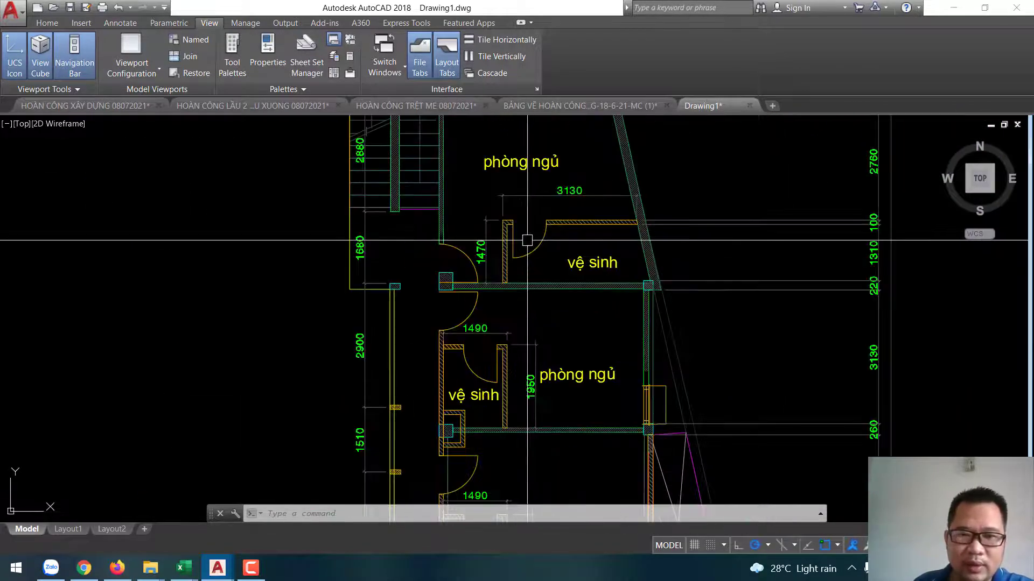
scroll(526, 237, "down", 5)
scroll(336, 332, "up", 3)
scroll(336, 332, "up", 3)
middle_click_drag(335, 332, 542, 401)
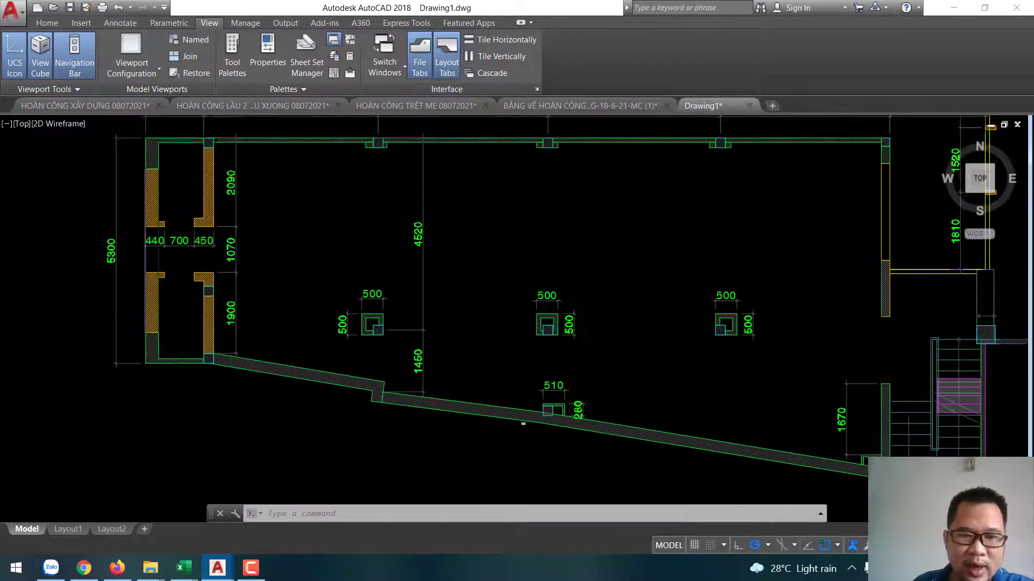
middle_click_drag(630, 352, 428, 352)
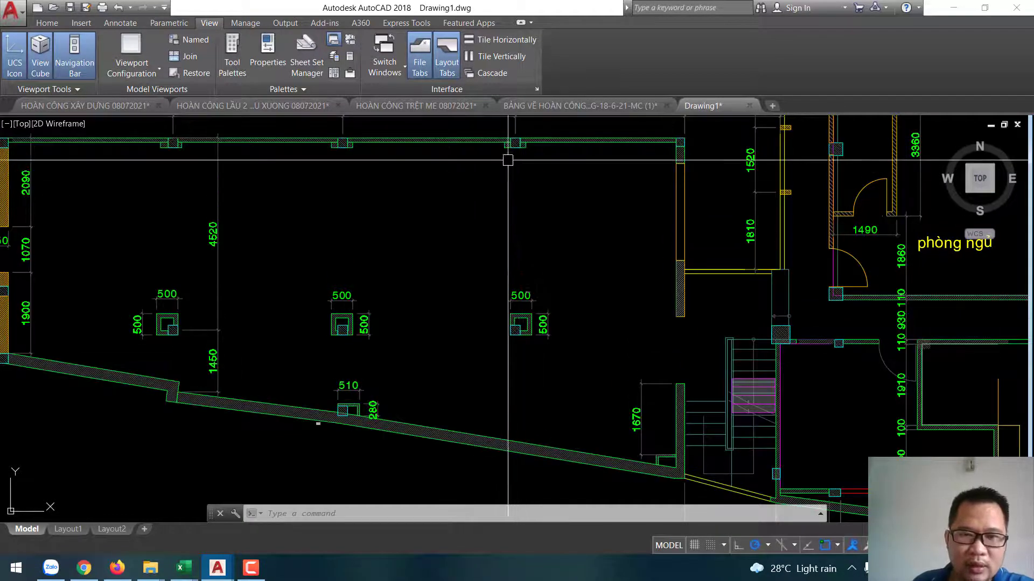
scroll(542, 161, "up", 5)
scroll(461, 264, "down", 5)
mouse_move(462, 264)
middle_mouse_down()
mouse_move(682, 277)
mouse_move(475, 268)
middle_mouse_up()
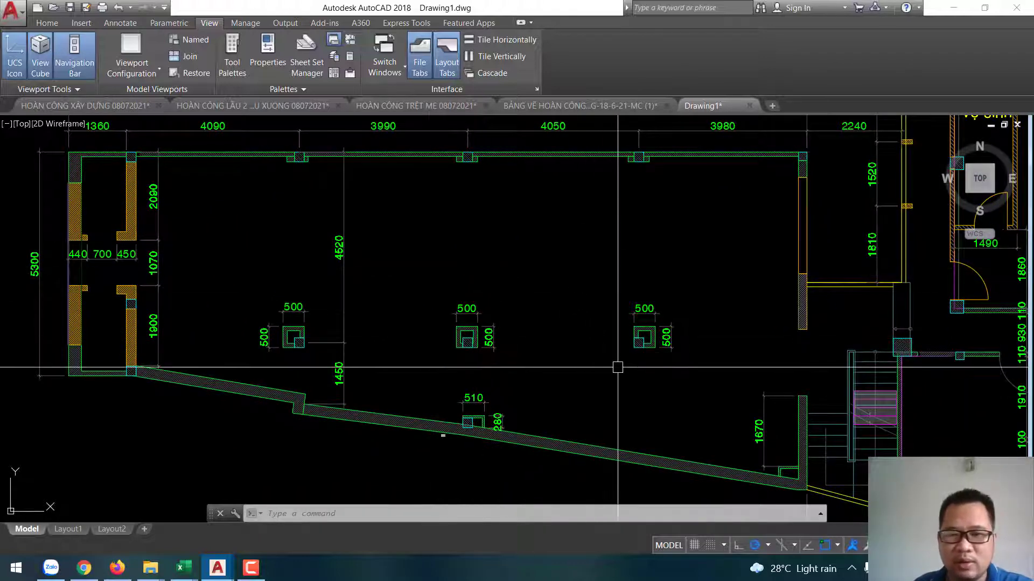
mouse_move(676, 385)
middle_mouse_down()
mouse_move(532, 331)
mouse_move(695, 344)
middle_mouse_up()
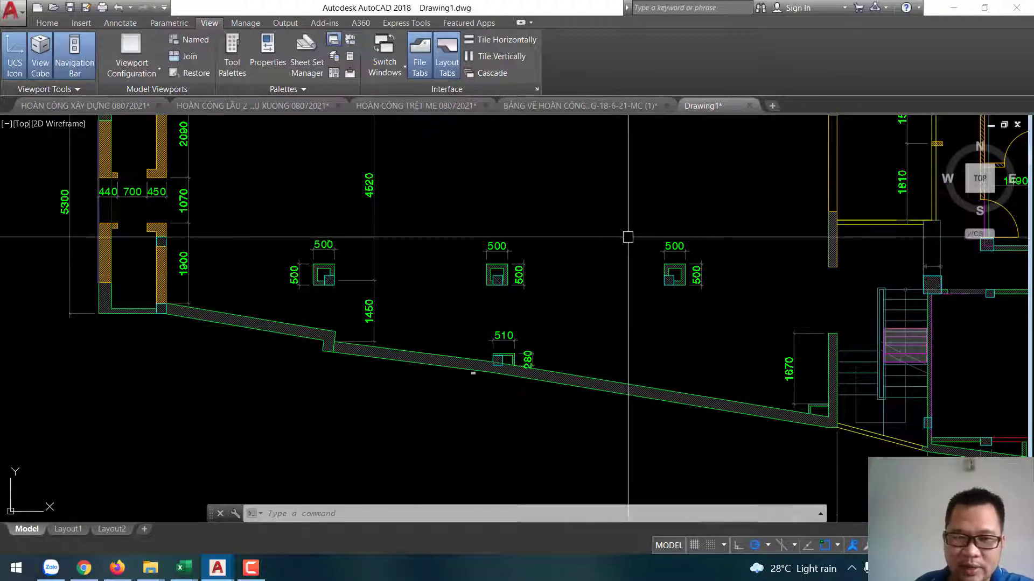
mouse_move(628, 235)
middle_mouse_down()
mouse_move(584, 342)
mouse_move(538, 302)
middle_mouse_up()
scroll(539, 302, "down", 2)
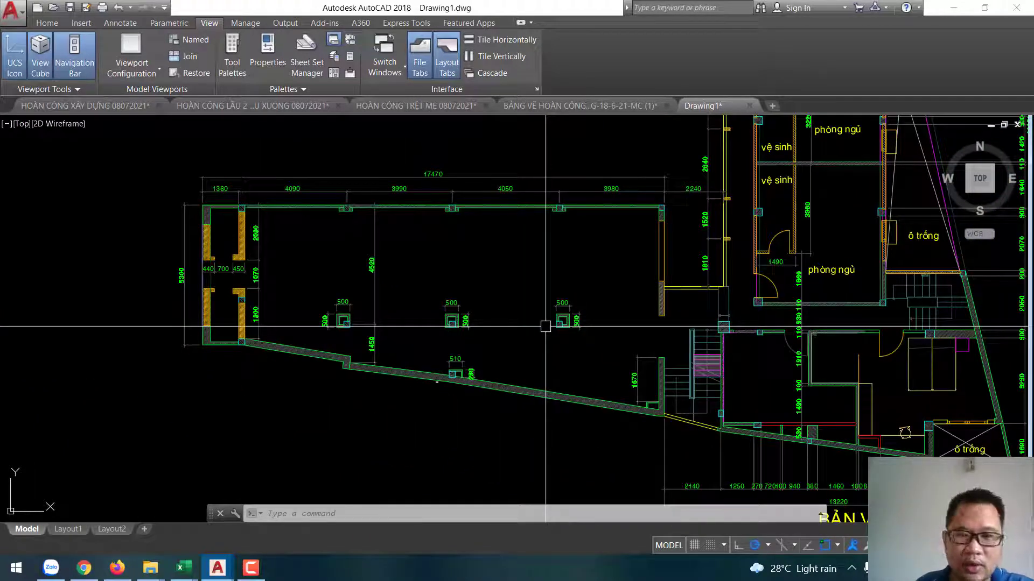
scroll(522, 284, "up", 2)
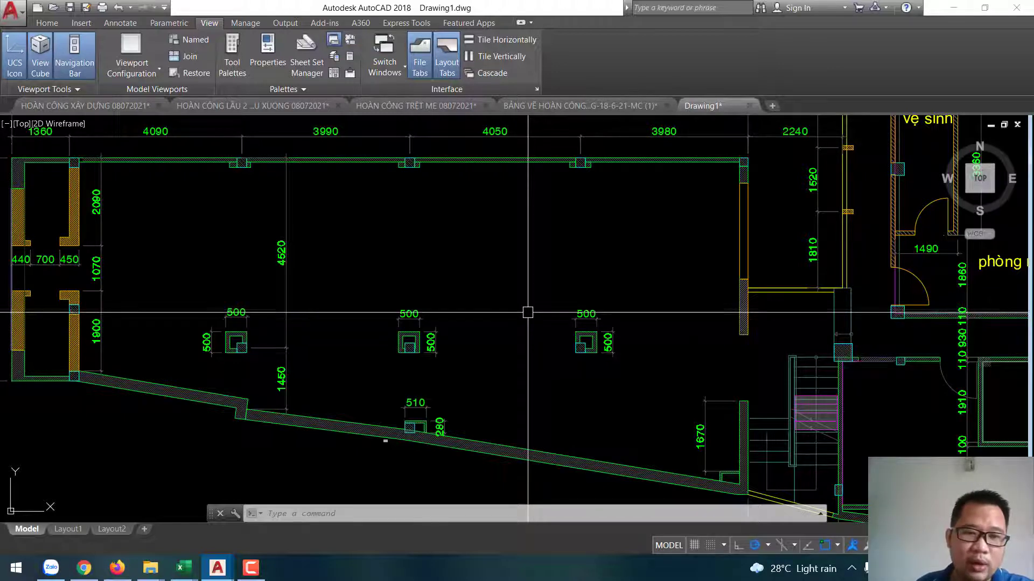
scroll(412, 328, "up", 5)
middle_click_drag(514, 393, 708, 337)
scroll(708, 336, "down", 2)
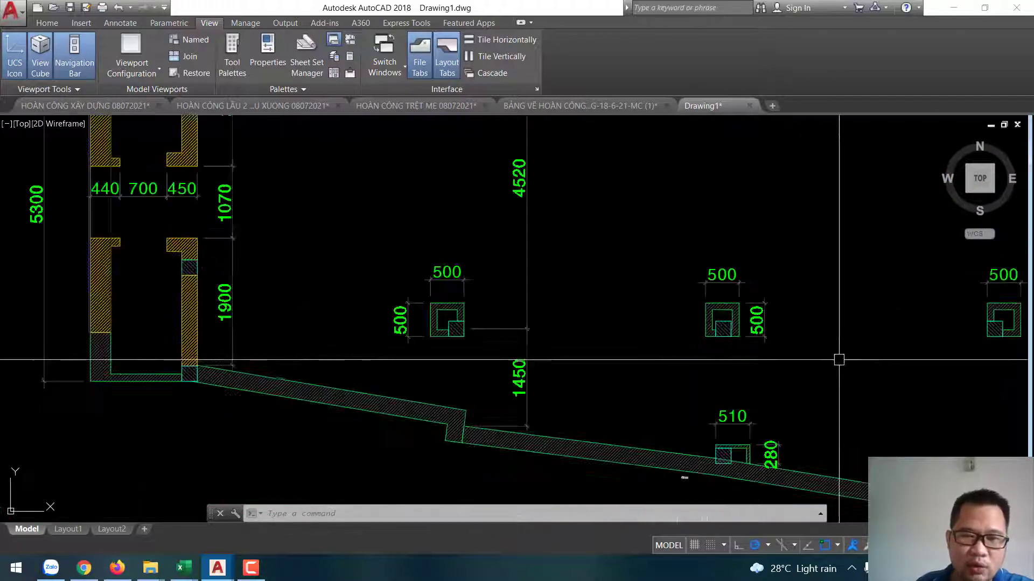
middle_click_drag(835, 358, 693, 353)
scroll(693, 353, "down", 3)
scroll(550, 324, "up", 1)
scroll(550, 323, "up", 4)
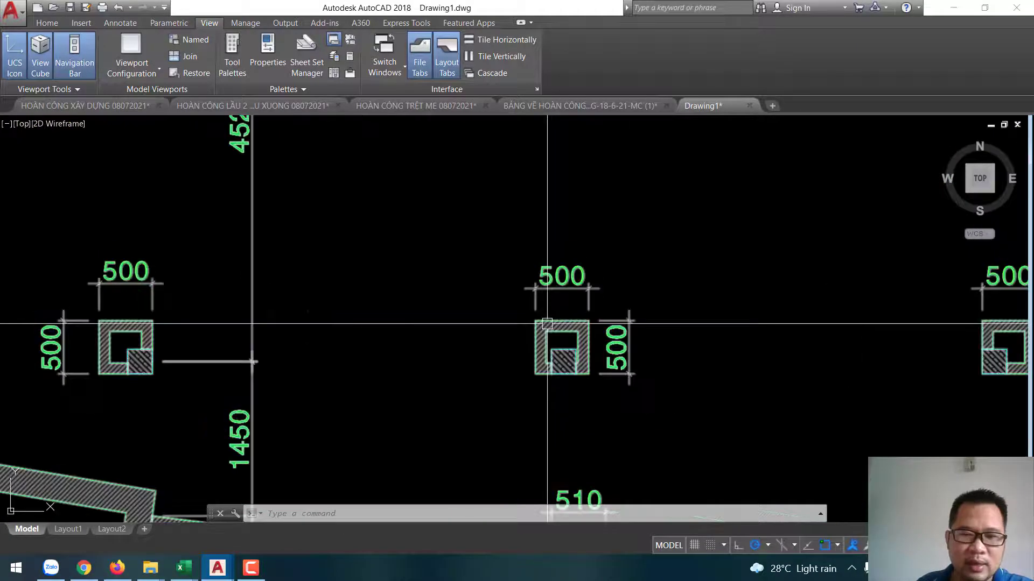
scroll(727, 369, "down", 5)
scroll(520, 416, "down", 3)
scroll(540, 343, "up", 2)
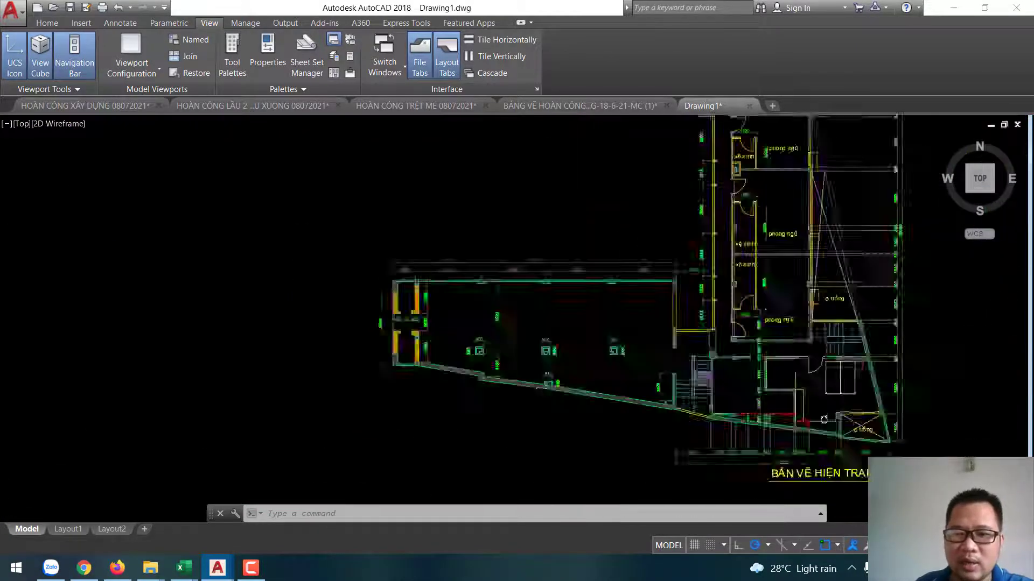
scroll(522, 358, "up", 4)
scroll(554, 335, "up", 2)
Step: Measure the 500 pillar from its top-right corner, reading about 650, then cancel
middle_click_drag(730, 273, 618, 309)
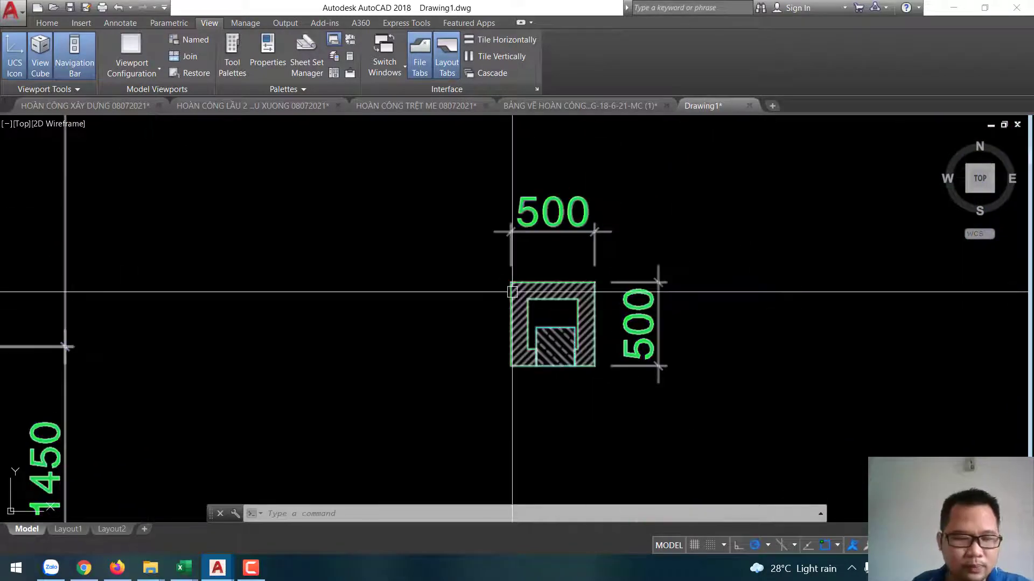
type("di")
key("Return")
scroll(560, 269, "up", 4)
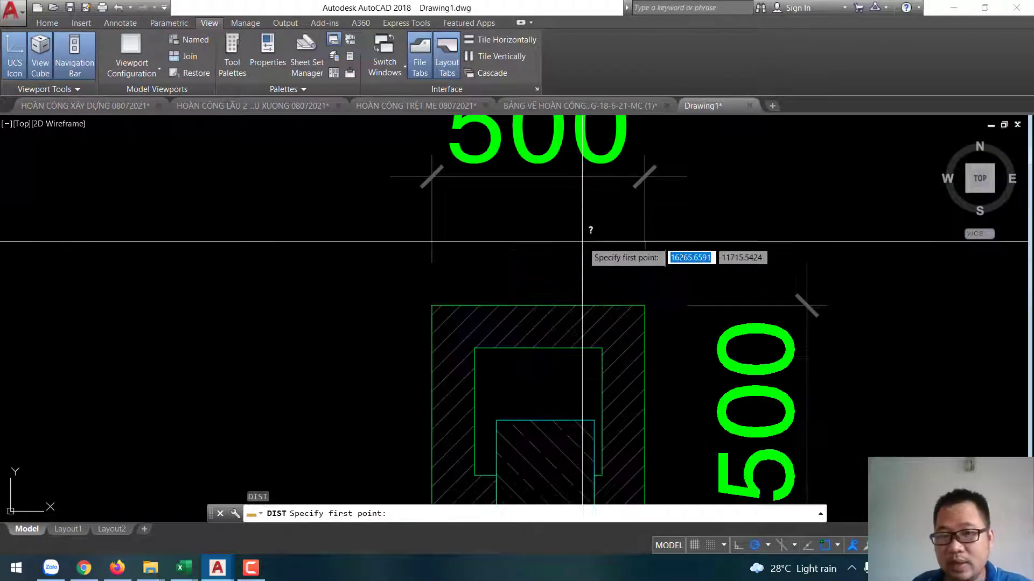
scroll(587, 253, "down", 4)
scroll(568, 259, "up", 4)
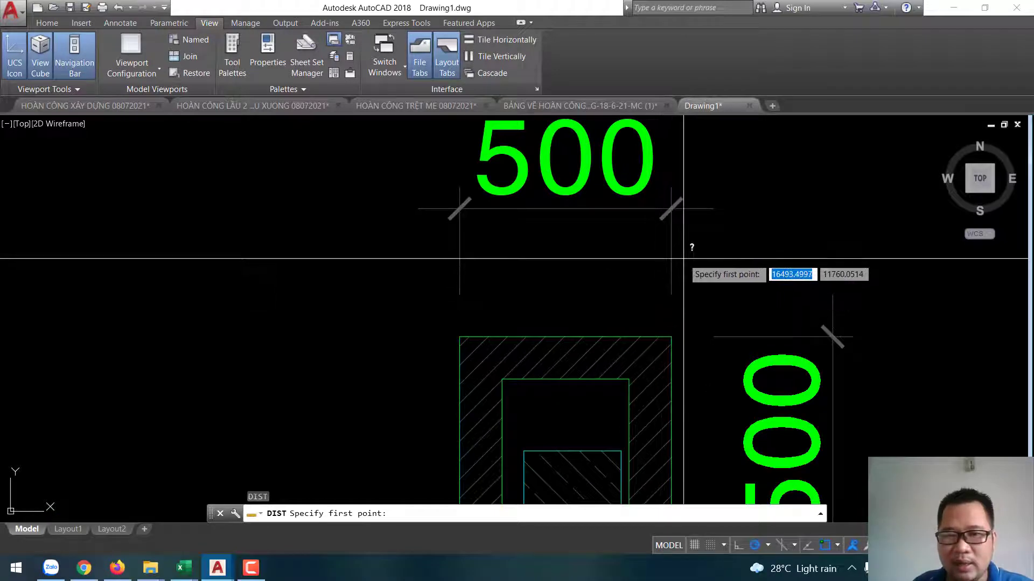
scroll(676, 269, "down", 3)
scroll(657, 283, "down", 1)
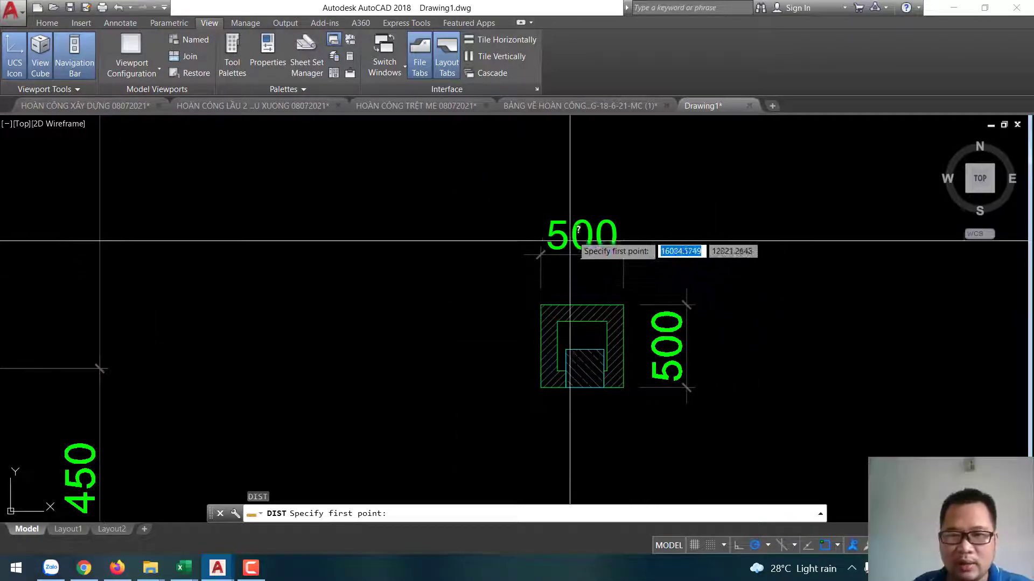
scroll(654, 280, "up", 4)
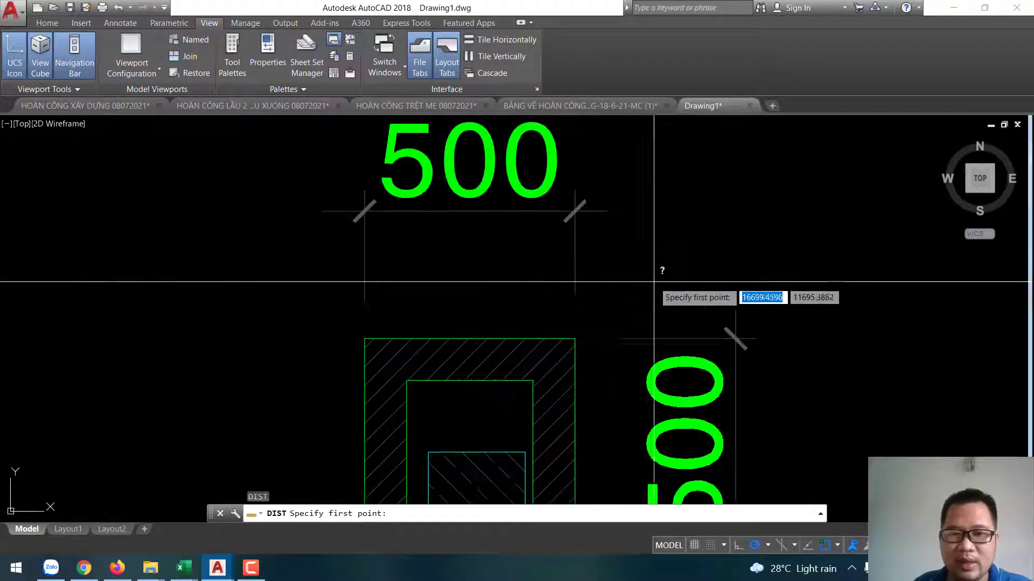
left_click(575, 338)
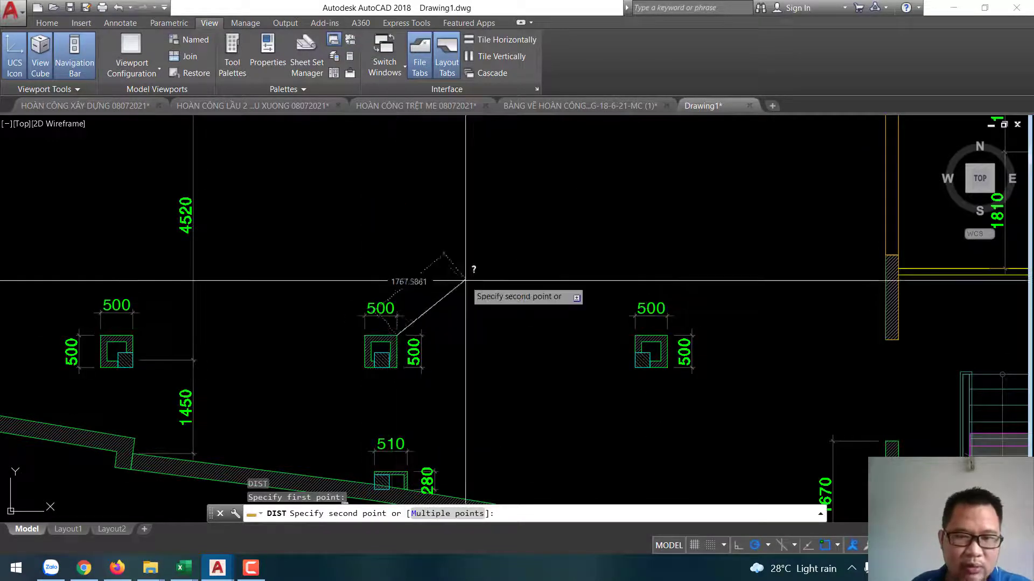
scroll(364, 338, "up", 4)
scroll(446, 345, "up", 4)
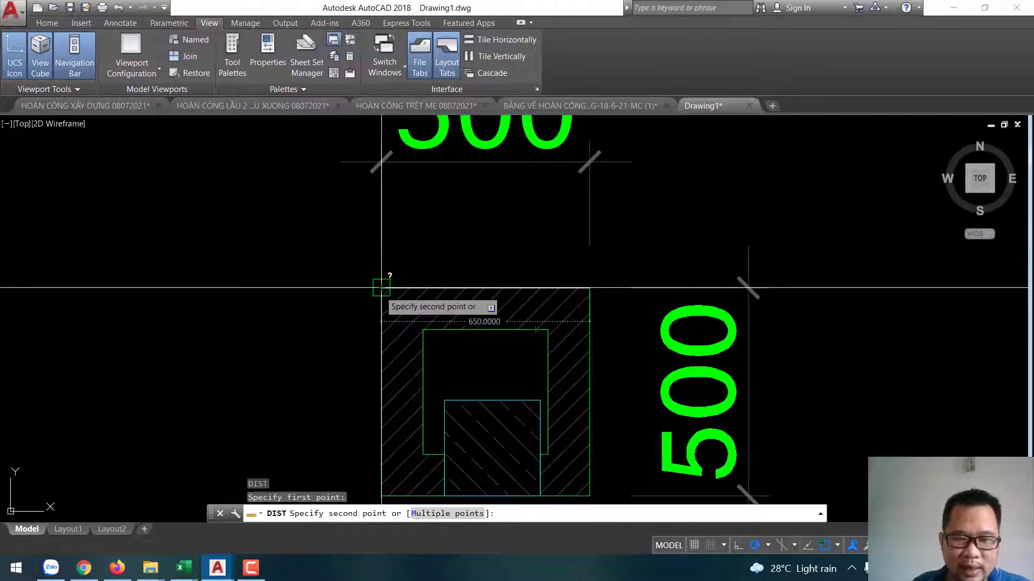
scroll(381, 287, "down", 4)
key("Escape")
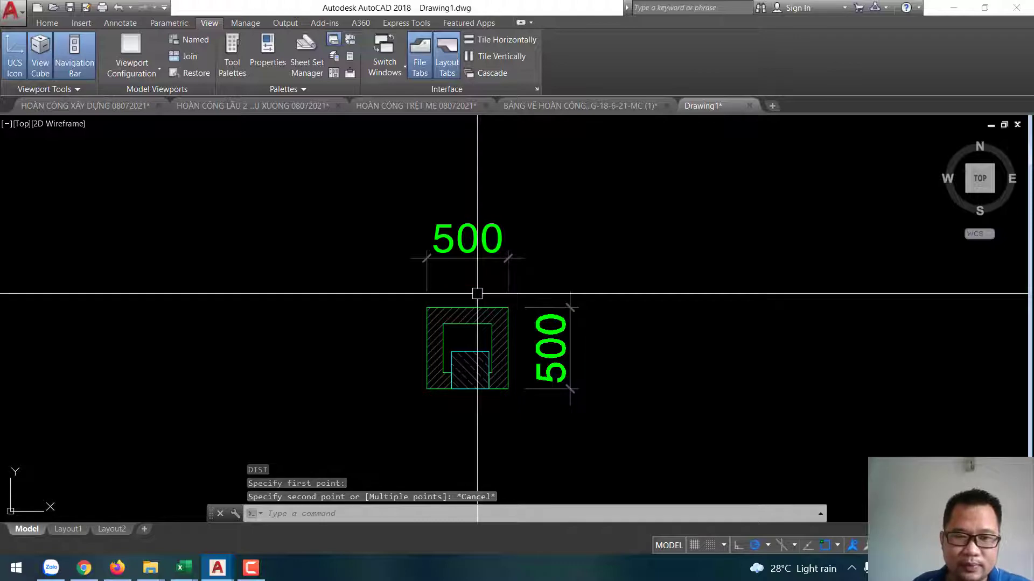
Step: Repeat the DIST check from the pillar's top-right corner and cancel it
scroll(473, 296, "up", 2)
scroll(572, 372, "down", 2)
scroll(490, 325, "up", 2)
scroll(490, 324, "down", 2)
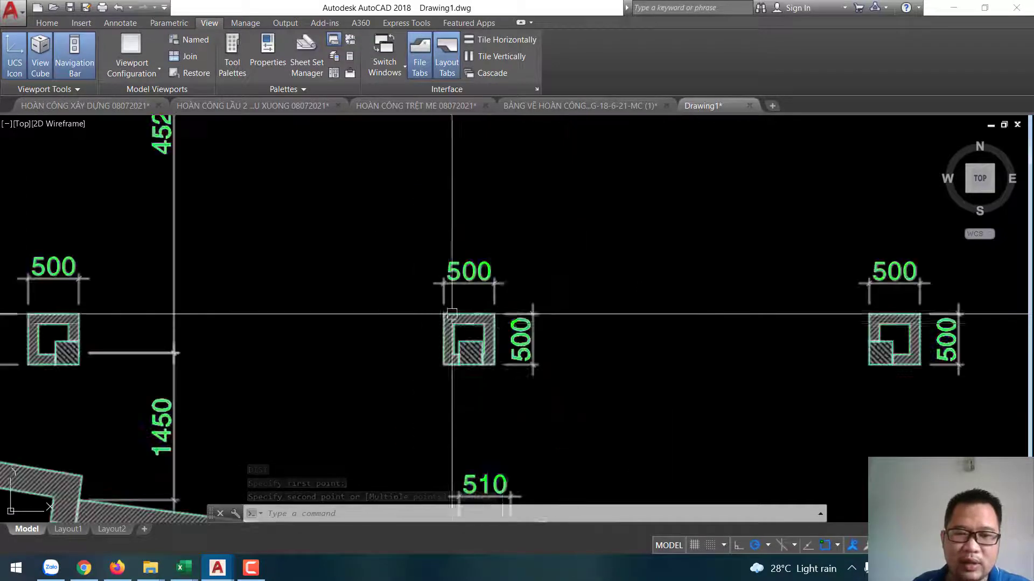
scroll(468, 336, "up", 2)
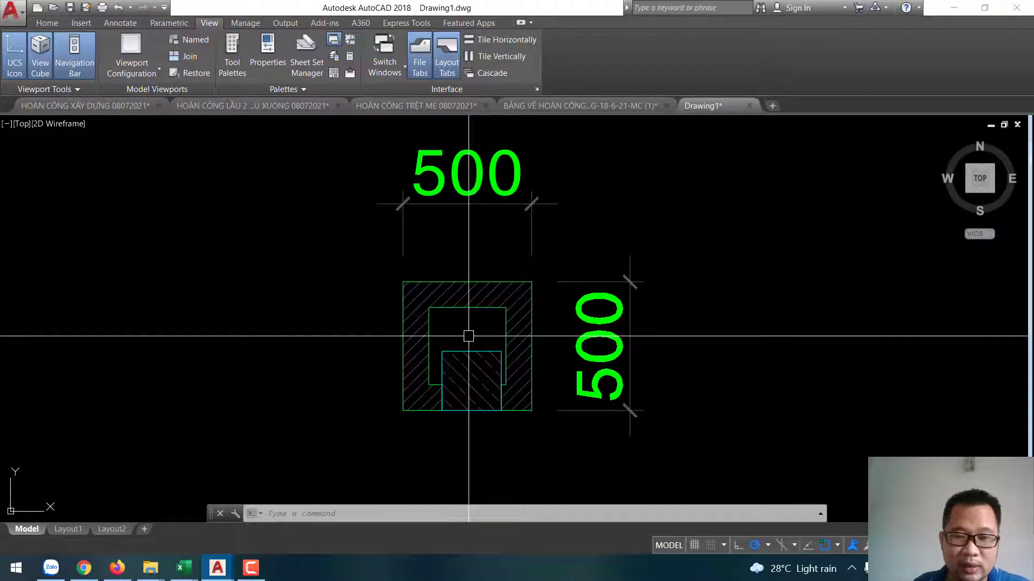
type("dist")
key("Return")
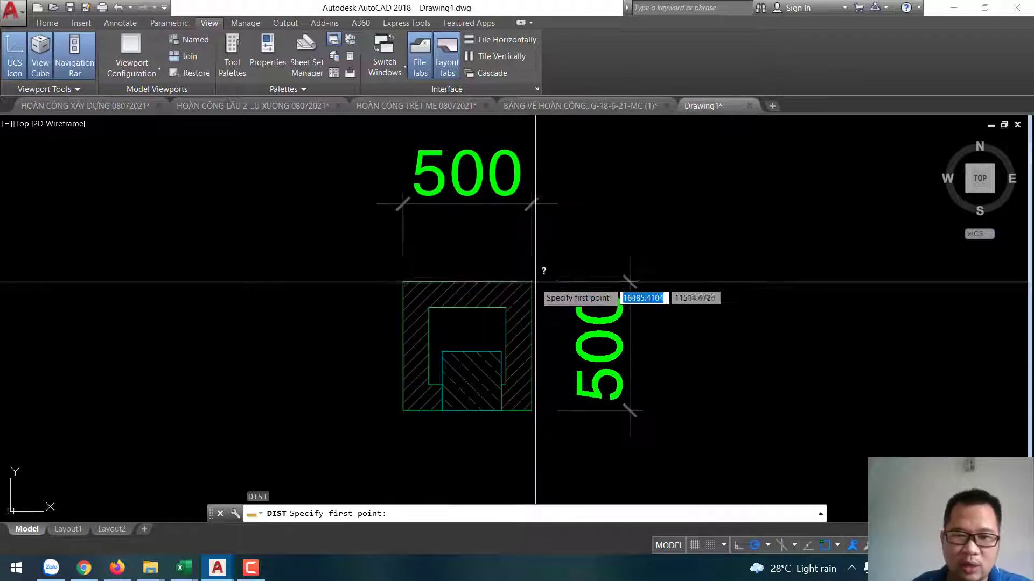
left_click(532, 282)
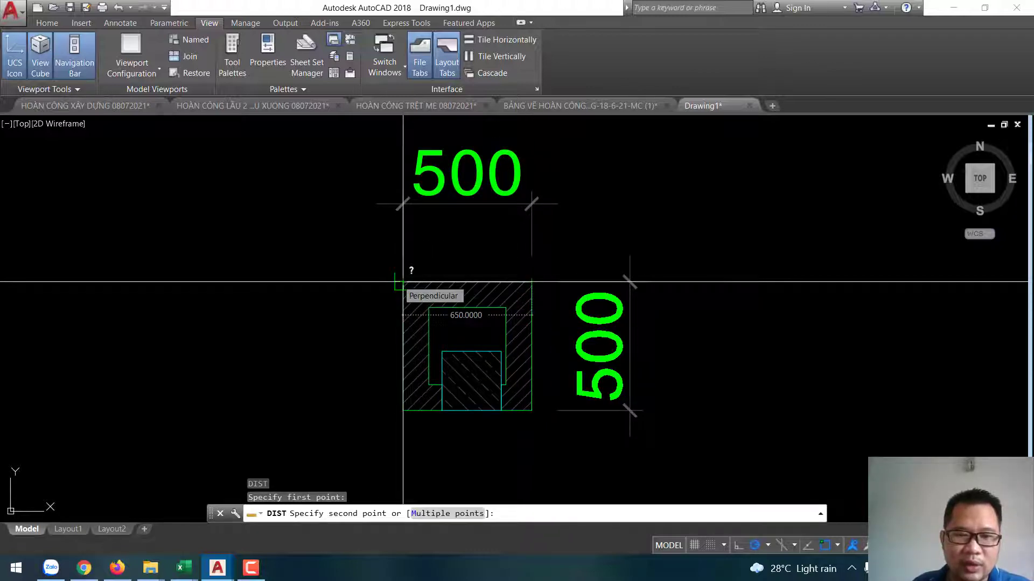
key("Escape")
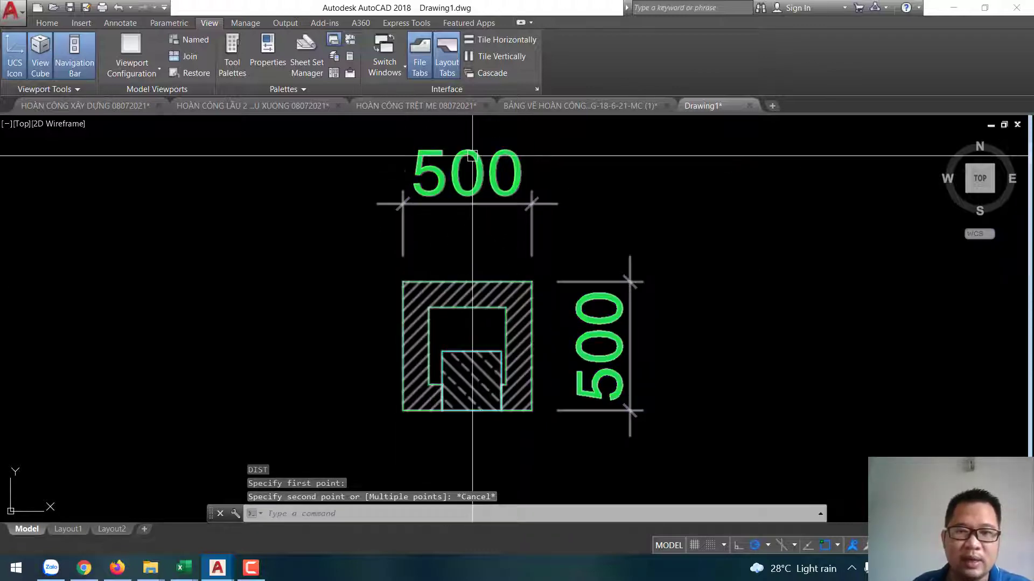
Step: Select the pillar drawing, clear the selection, and zoom out to the full plan
middle_click_drag(467, 260, 499, 228)
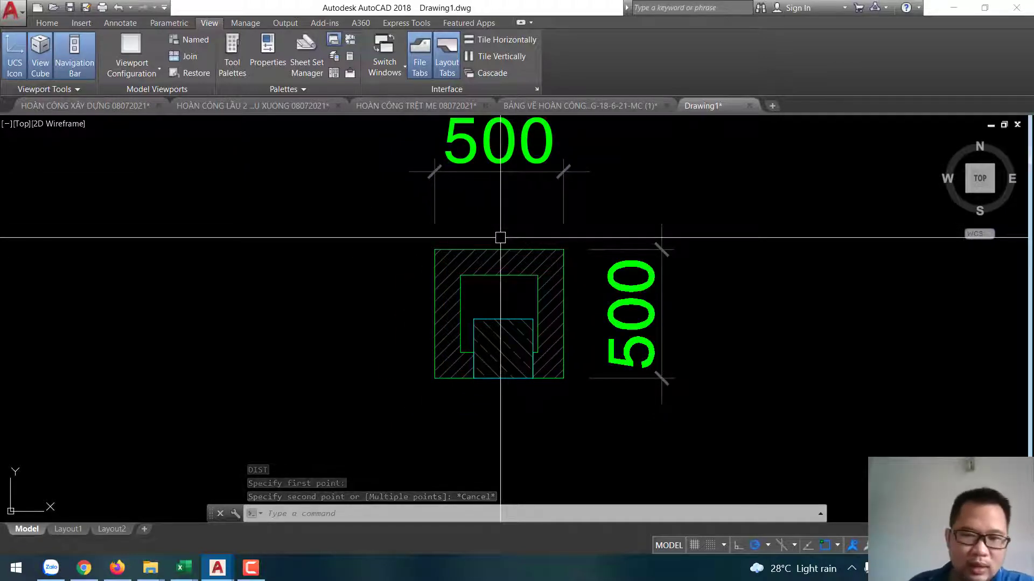
key("Escape")
left_click(535, 247)
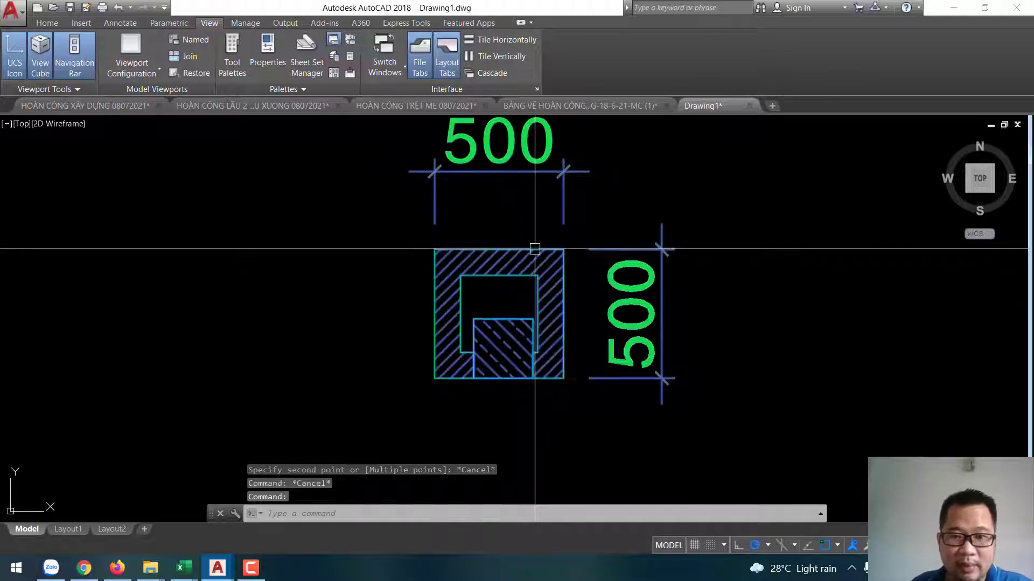
key("Escape")
scroll(478, 299, "down", 5)
Step: Window-select the whole floor plan, then clear the selection
scroll(478, 339, "down", 10)
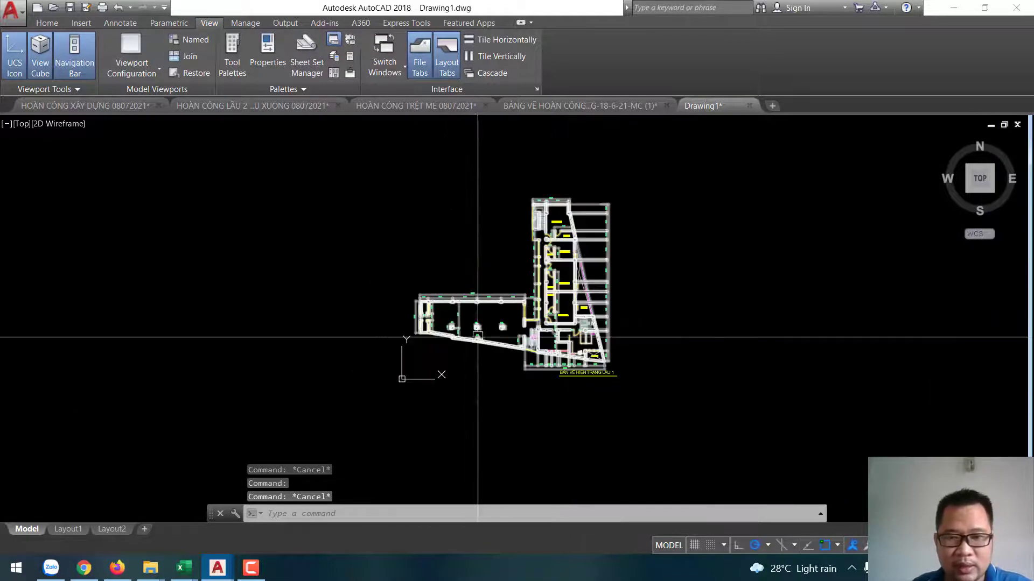
left_click(240, 165)
left_click(799, 398)
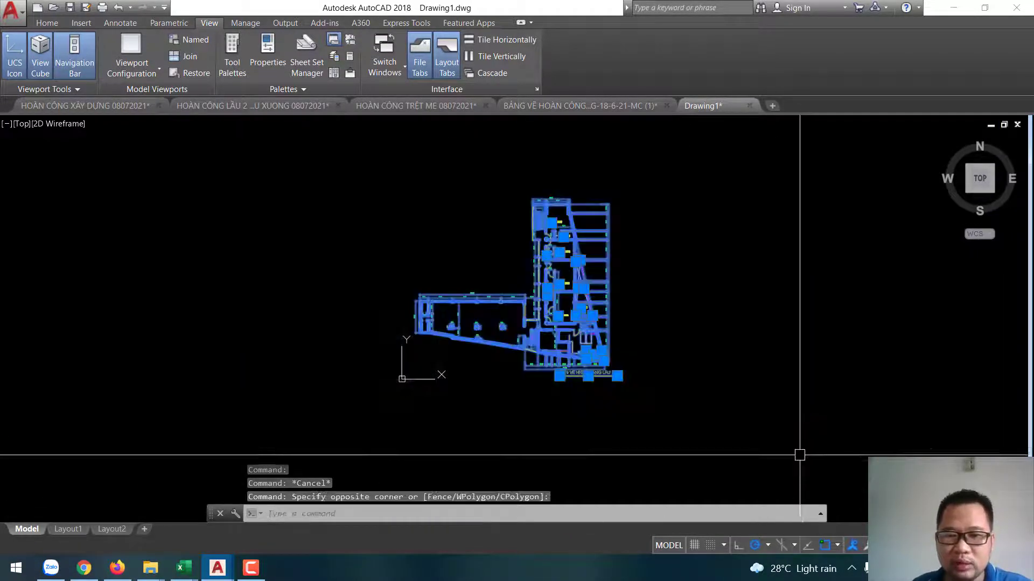
key("Escape")
Step: Create block vd1 with a picked base point from the 17 window-selected plan objects
type("b")
key("Return")
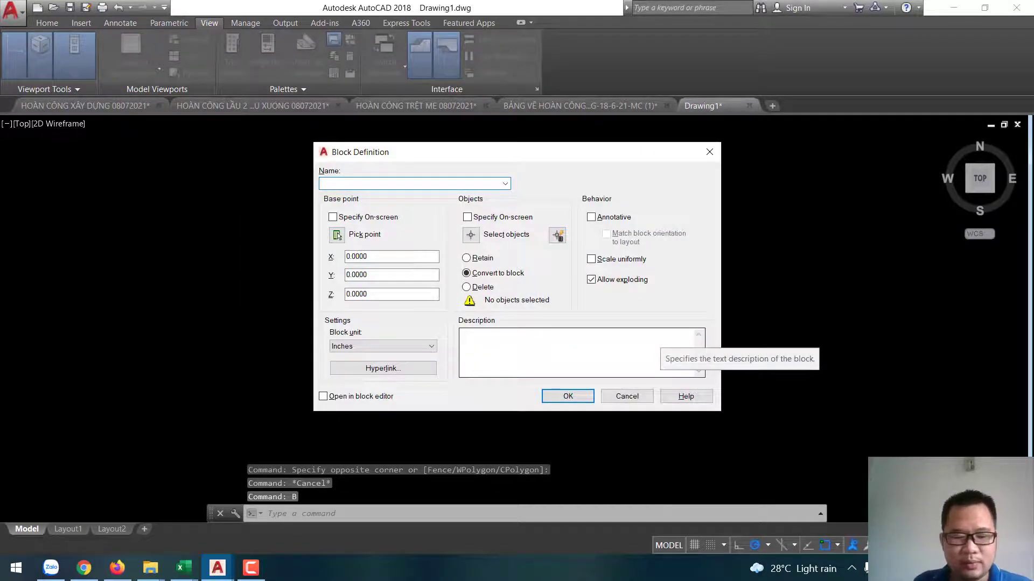
type("vd1")
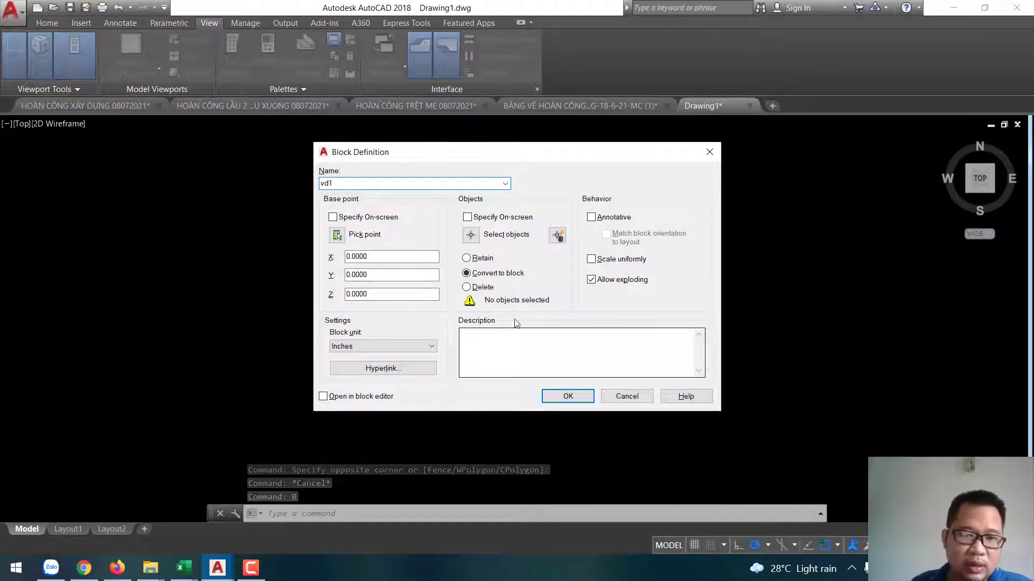
left_click(348, 235)
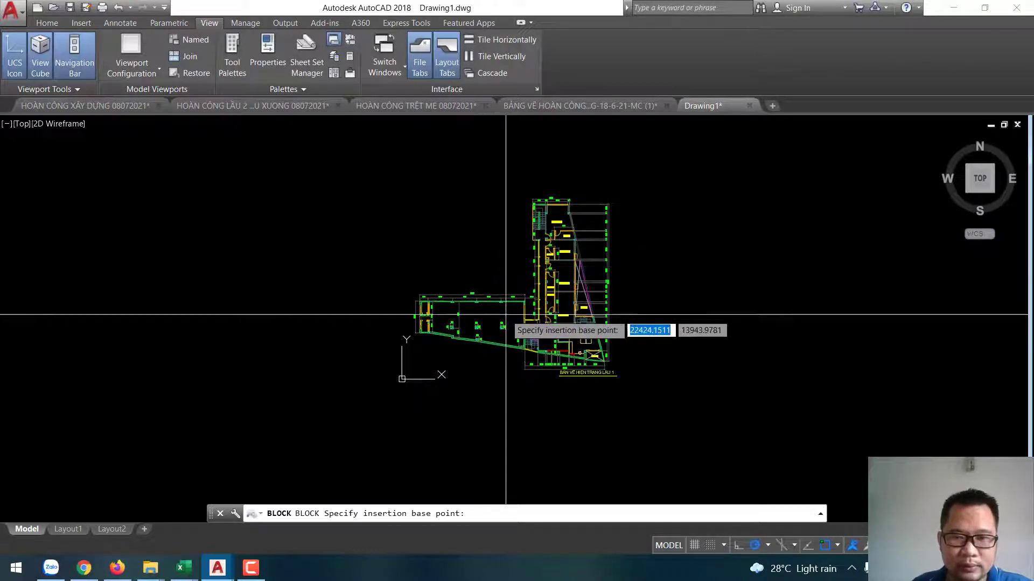
left_click(473, 339)
left_click(470, 239)
left_click(369, 173)
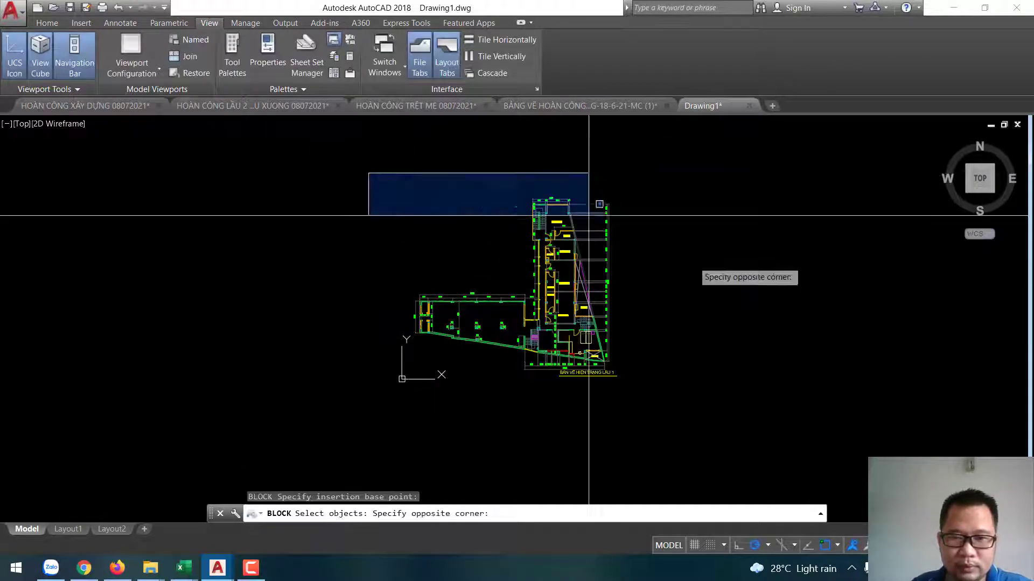
left_click(786, 429)
key("Return")
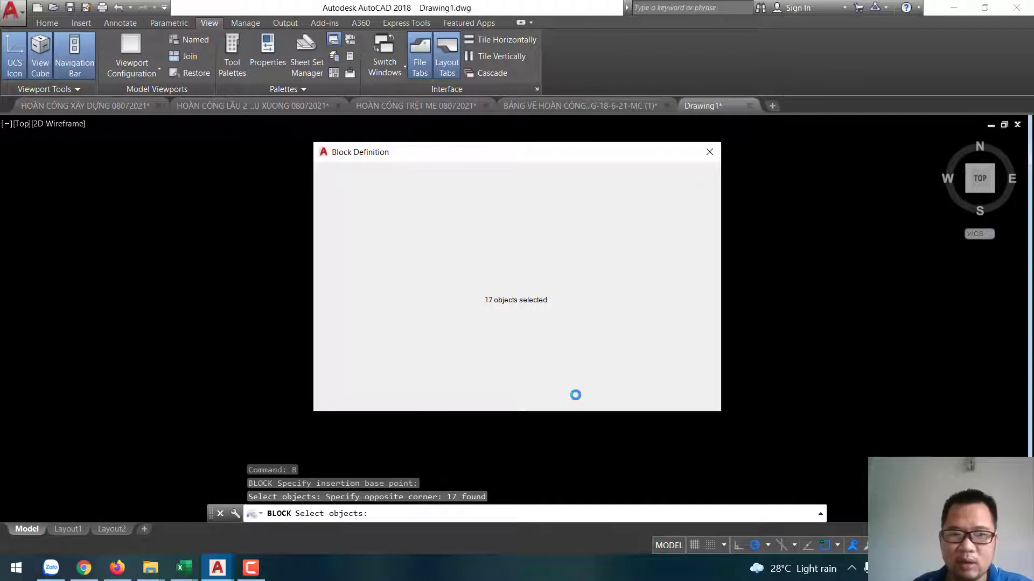
left_click(568, 396)
Step: Zoom and pan onto the middle 500 column, clearing any pending command
scroll(575, 396, "up", 5)
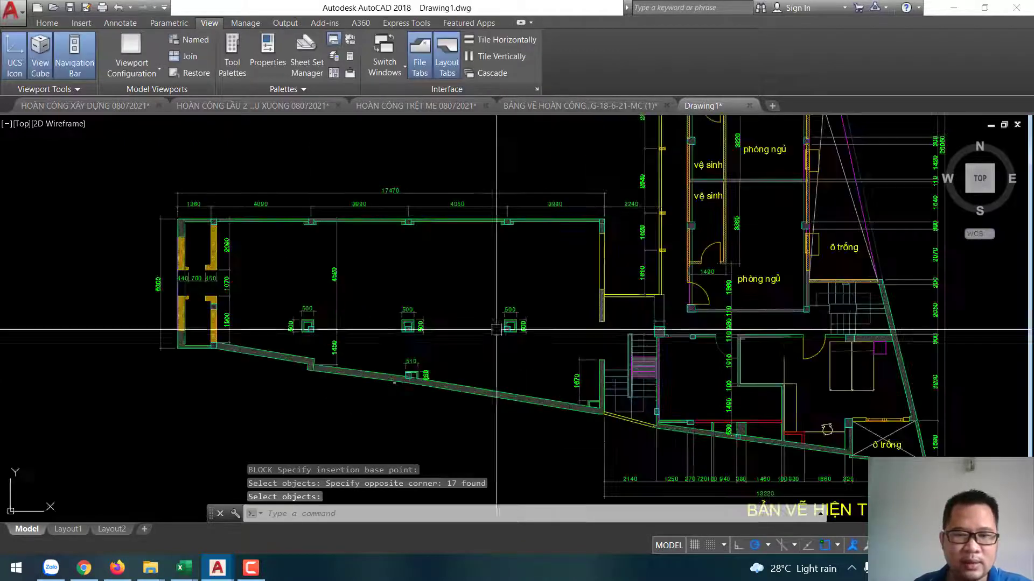
scroll(496, 404, "up", 4)
mouse_move(388, 354)
middle_mouse_down()
mouse_move(555, 307)
mouse_move(538, 354)
middle_mouse_up()
scroll(554, 307, "up", 4)
key("Escape")
key("Escape")
scroll(509, 331, "up", 4)
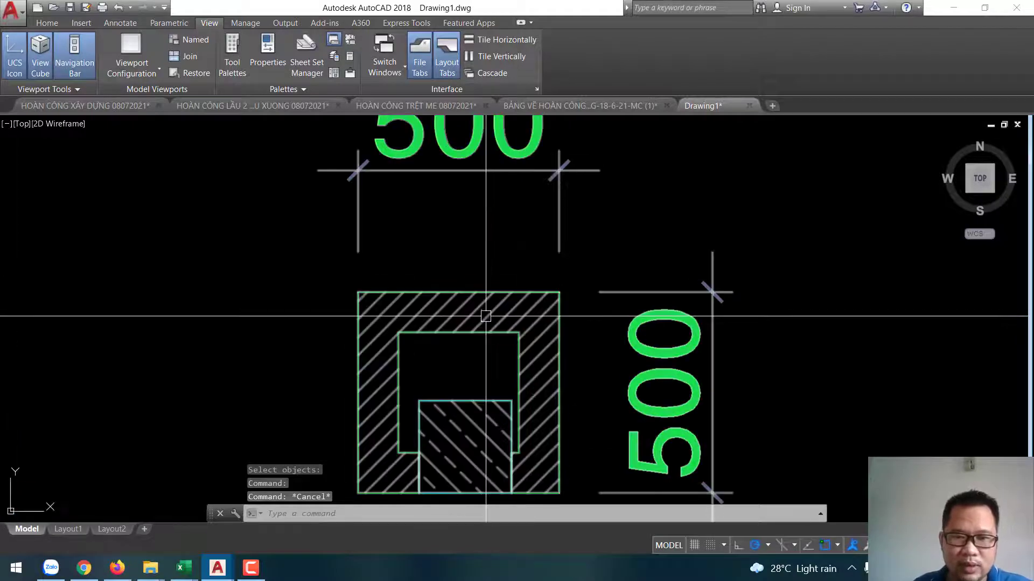
scroll(485, 323, "down", 6)
scroll(512, 329, "up", 6)
Step: Scale the vd1 block by 500/650 about the column's top-left corner
type("s")
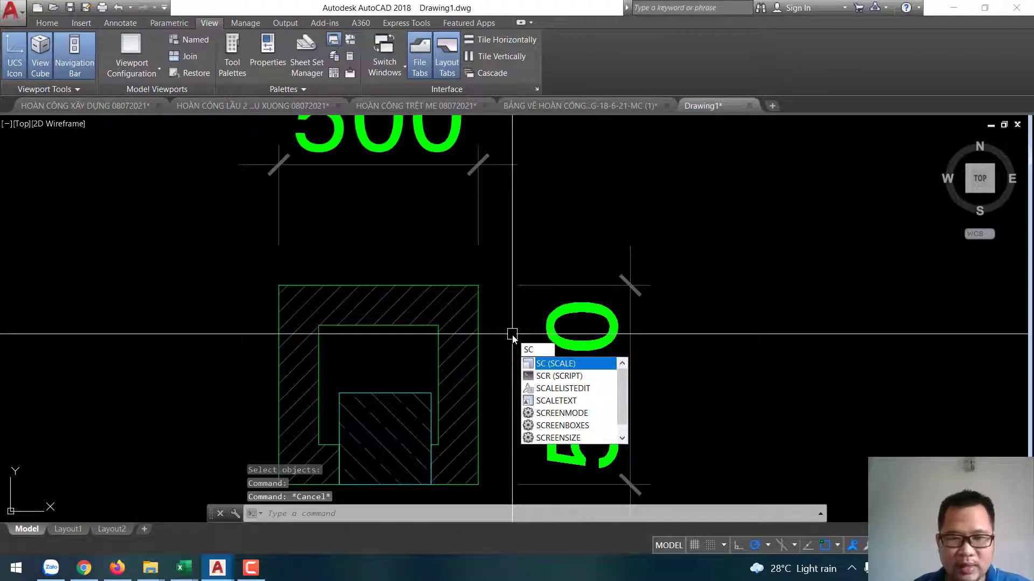
key("Return")
scroll(508, 331, "down", 2)
scroll(506, 332, "down", 2)
left_click(404, 295)
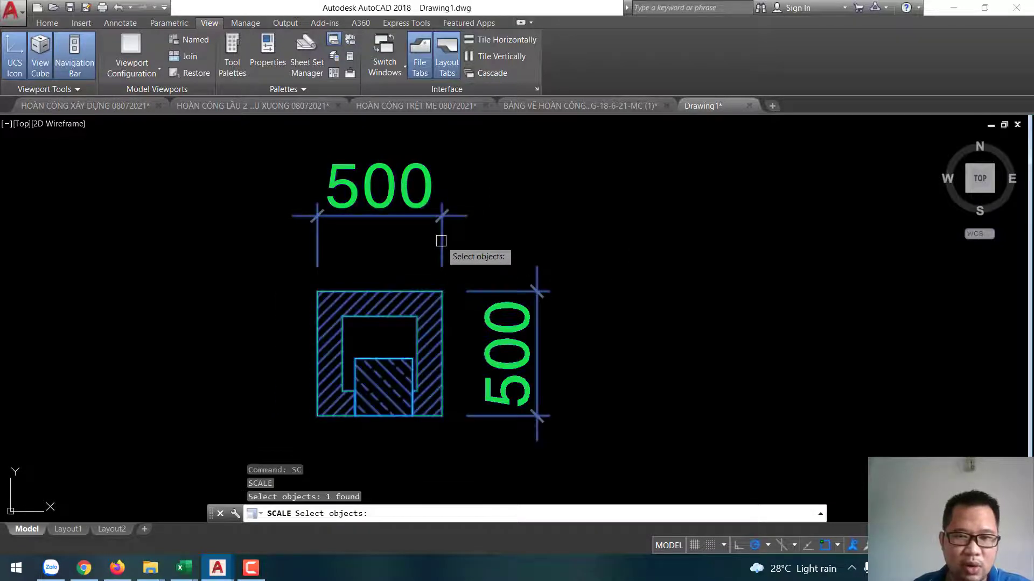
key("Return")
scroll(447, 259, "down", 5)
scroll(409, 274, "up", 6)
scroll(384, 242, "up", 1)
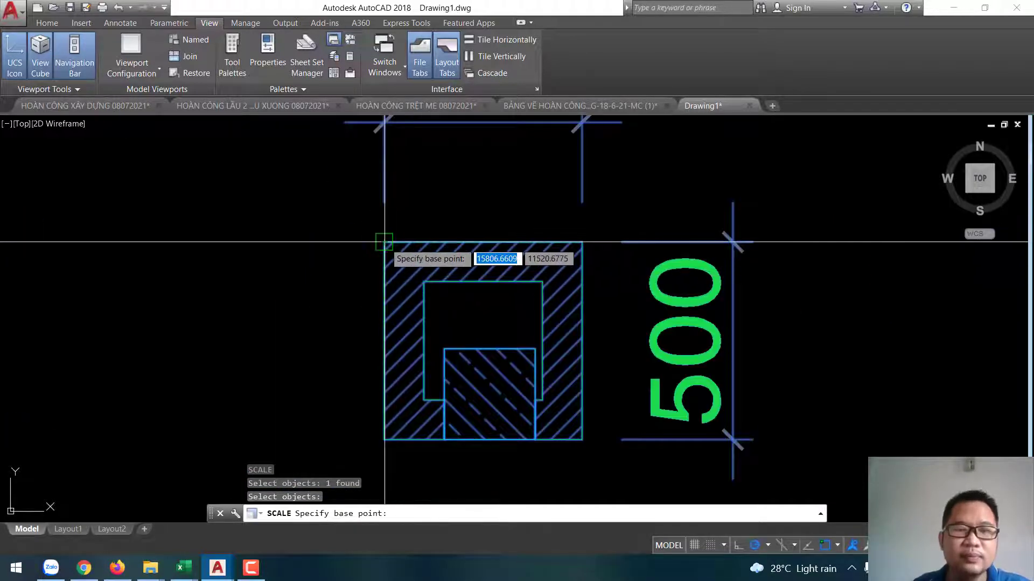
left_click(383, 242)
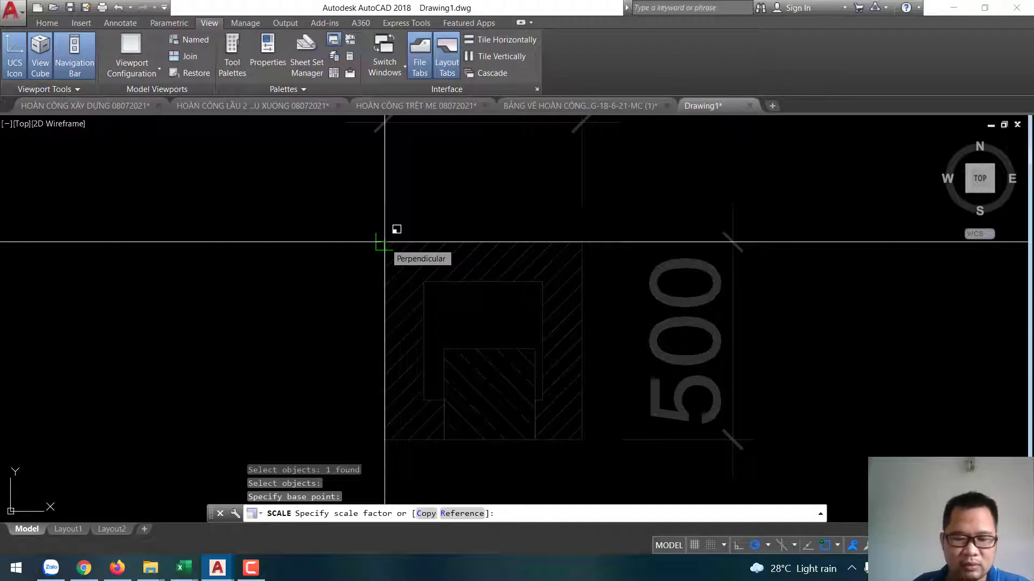
type("500/")
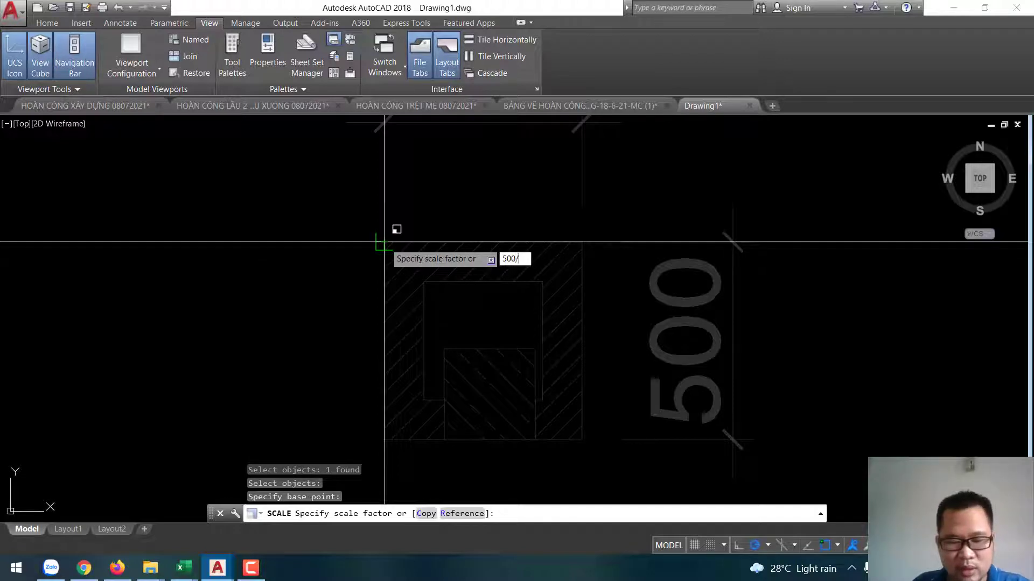
key("Return")
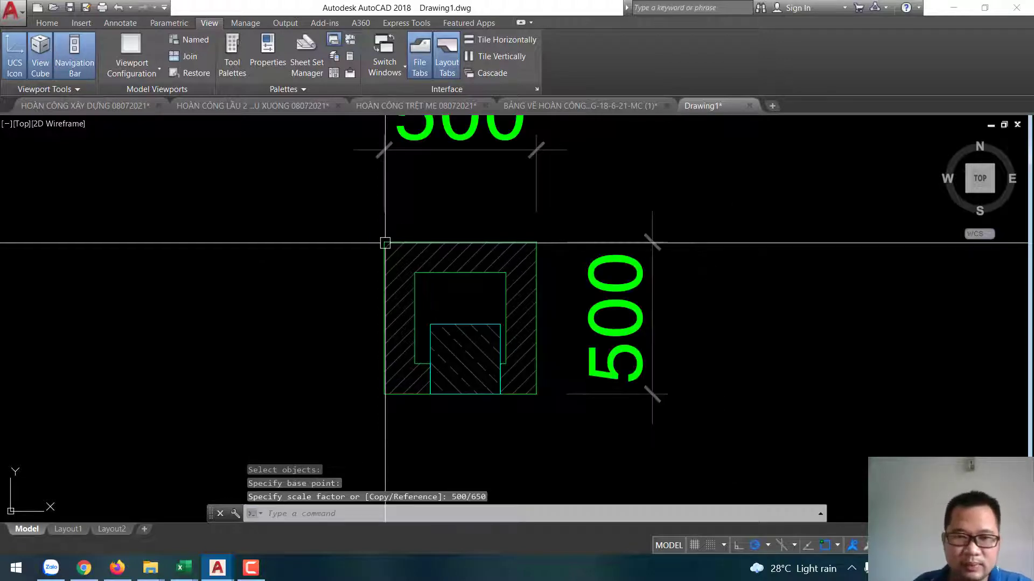
Step: Measure across the column from its top-right corner, confirming it now reads 500
scroll(385, 243, "down", 5)
scroll(409, 267, "up", 3)
scroll(431, 271, "up", 2)
type("12")
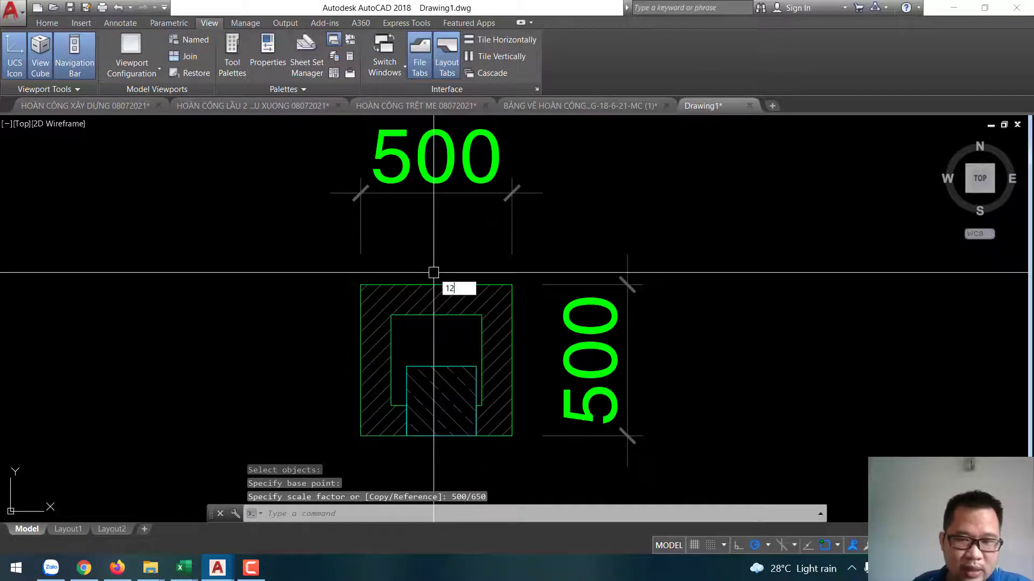
type("dist")
key("Return")
left_click(511, 285)
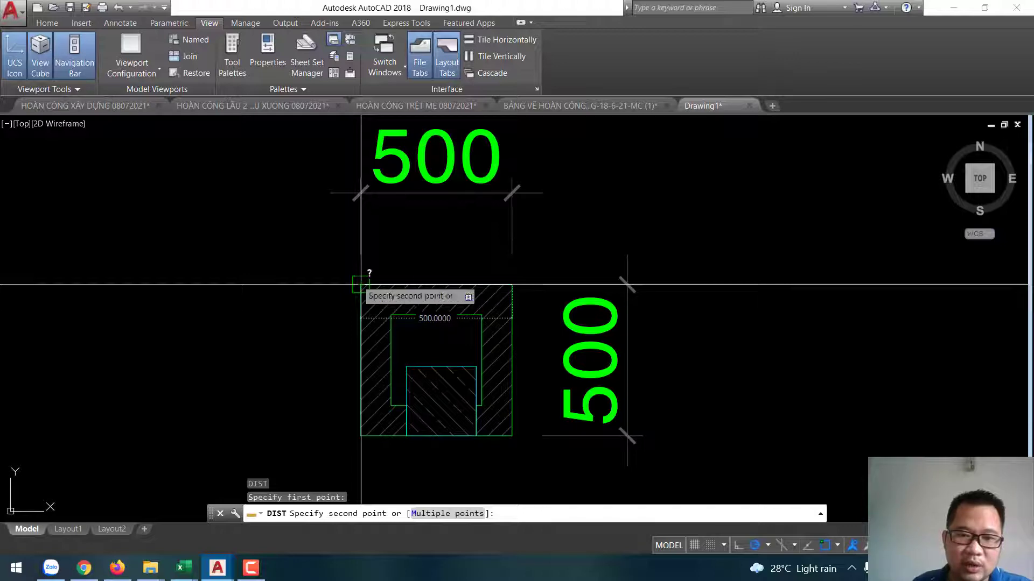
Step: Measure the column's top edge from its top-right to top-left corner, reading a distance of 500
key("Escape")
scroll(499, 231, "down", 1)
scroll(519, 265, "down", 1)
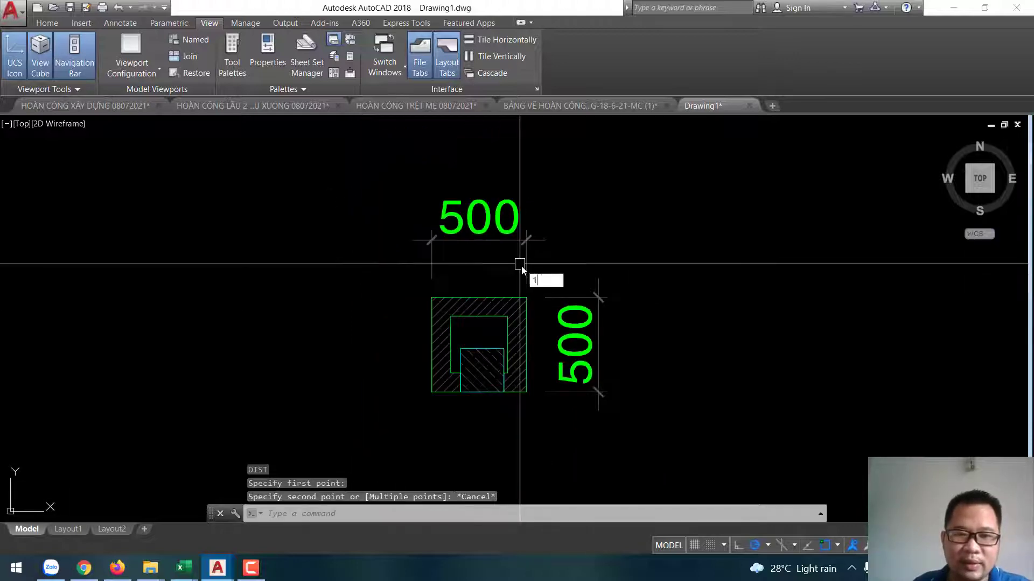
key("Return")
left_click(526, 254)
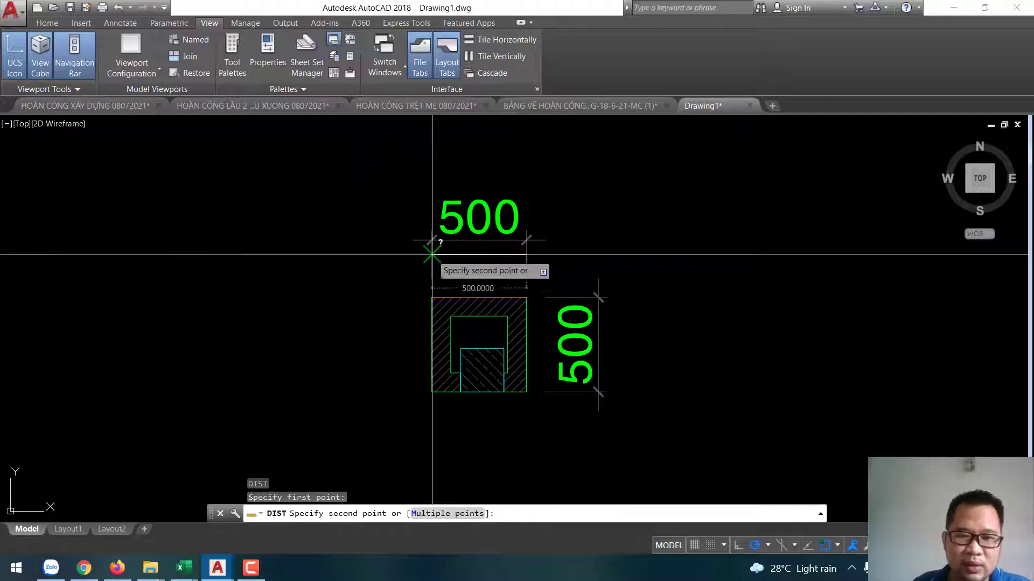
key("Escape")
scroll(499, 308, "up", 2)
key("Return")
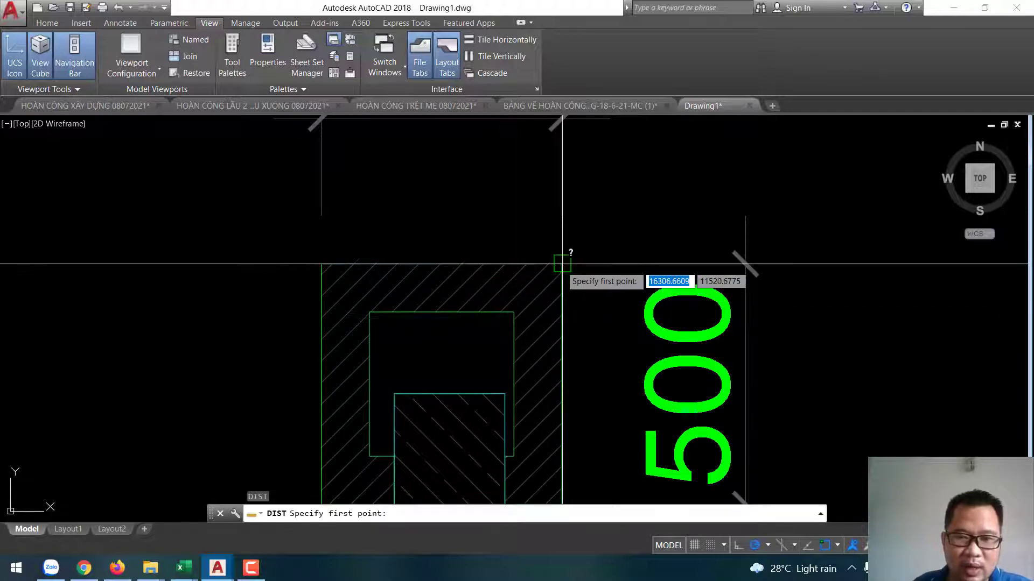
left_click(561, 264)
left_click(322, 264)
Step: Zoom and pan to frame the rescaled column close up with both its 500 dimensions
scroll(517, 253, "down", 3)
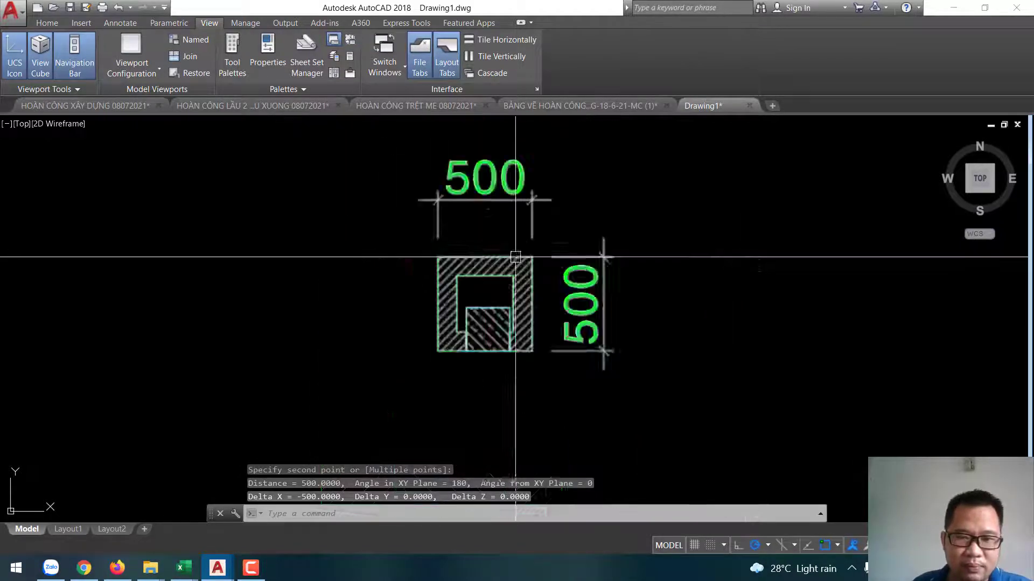
scroll(571, 310, "down", 5)
scroll(547, 325, "up", 2)
scroll(434, 300, "up", 2)
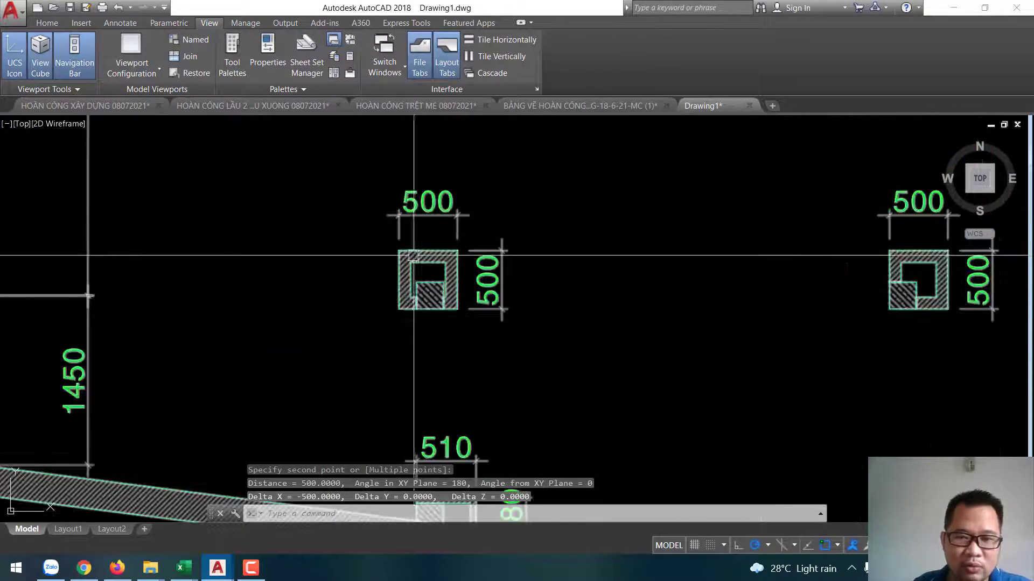
scroll(459, 317, "up", 4)
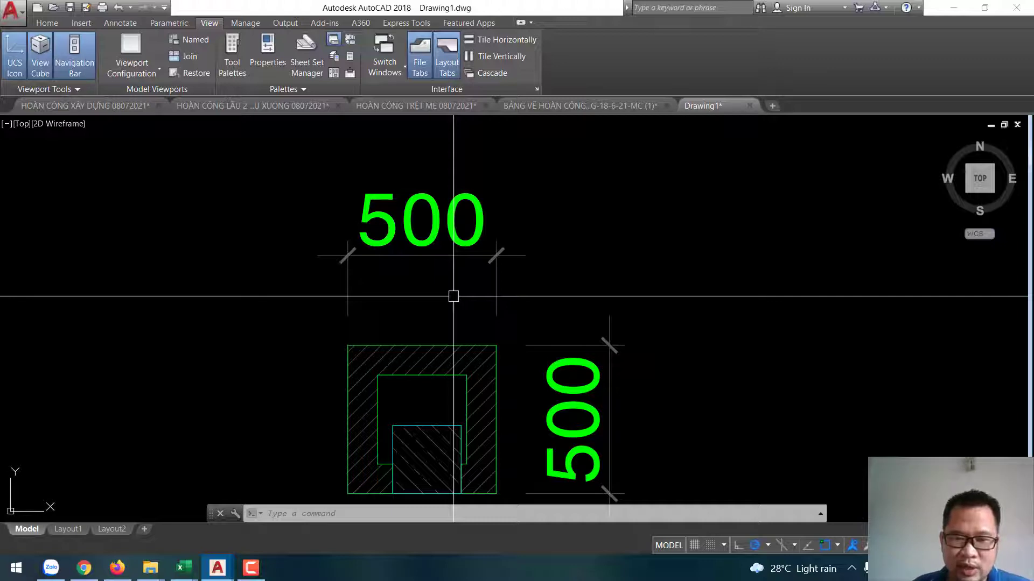
scroll(454, 296, "down", 5)
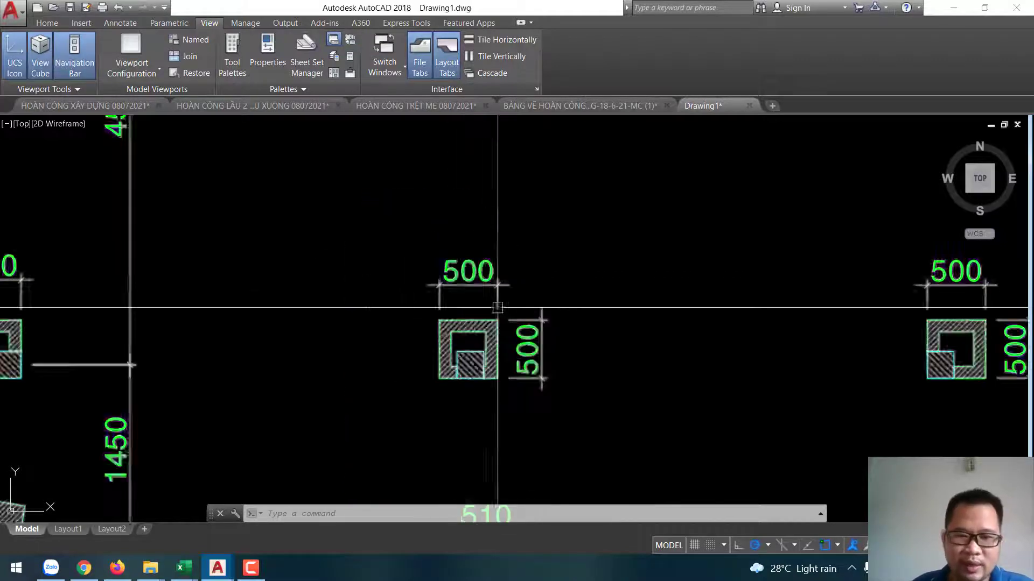
scroll(496, 299, "up", 5)
scroll(583, 307, "down", 2)
middle_click_drag(584, 307, 618, 261)
scroll(624, 276, "down", 1)
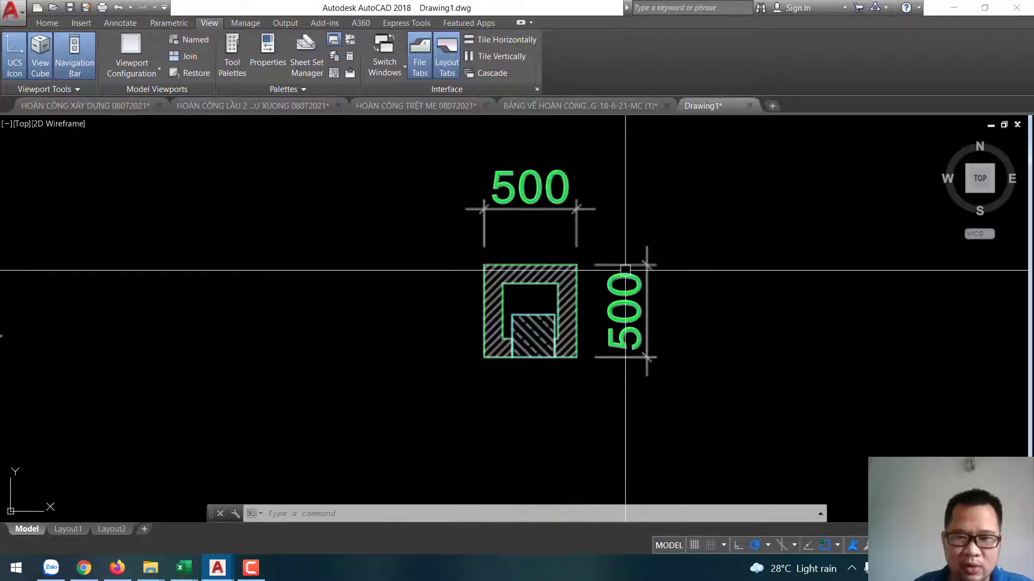
scroll(531, 288, "down", 3)
scroll(527, 287, "up", 2)
scroll(531, 283, "up", 2)
middle_click_drag(510, 247, 522, 330)
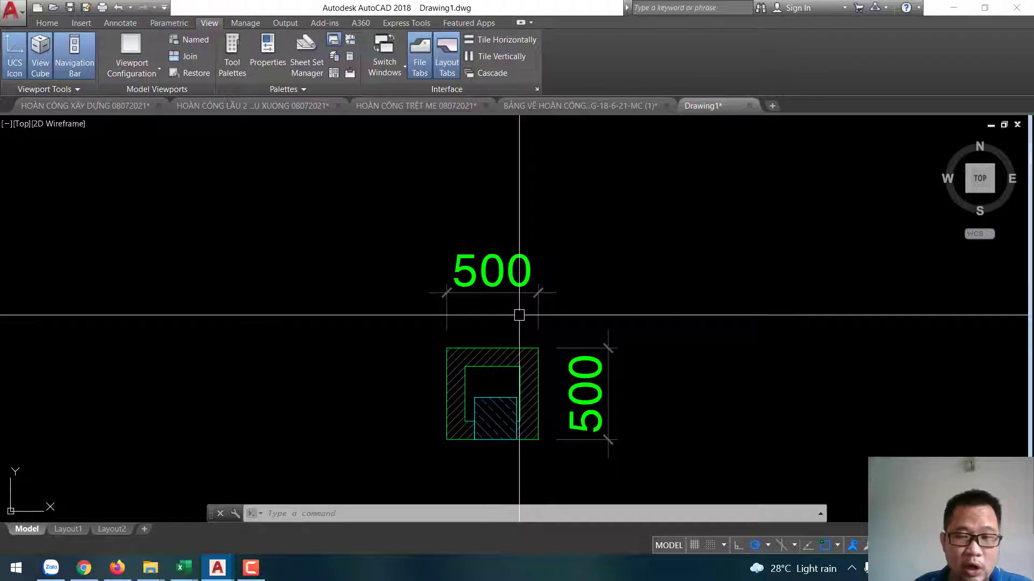
scroll(519, 315, "up", 2)
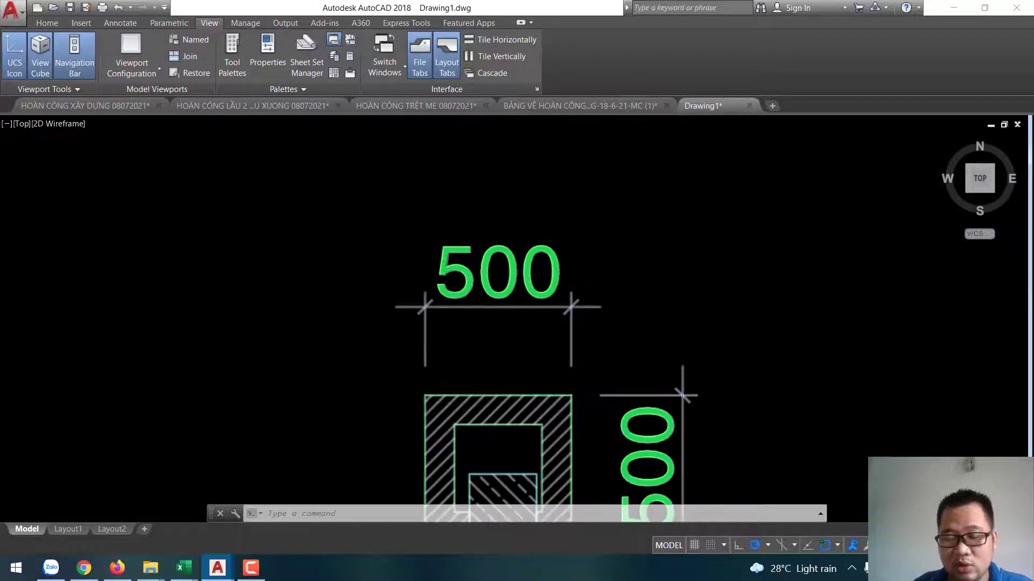
scroll(582, 318, "down", 2)
scroll(582, 305, "down", 2)
scroll(583, 305, "up", 4)
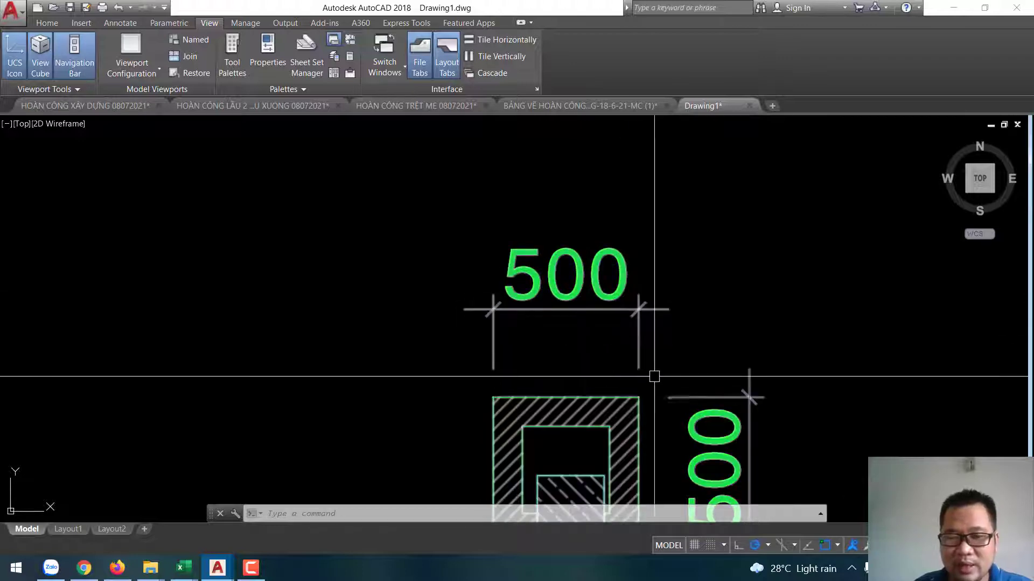
middle_click_drag(564, 352, 518, 241)
key("l")
key("space")
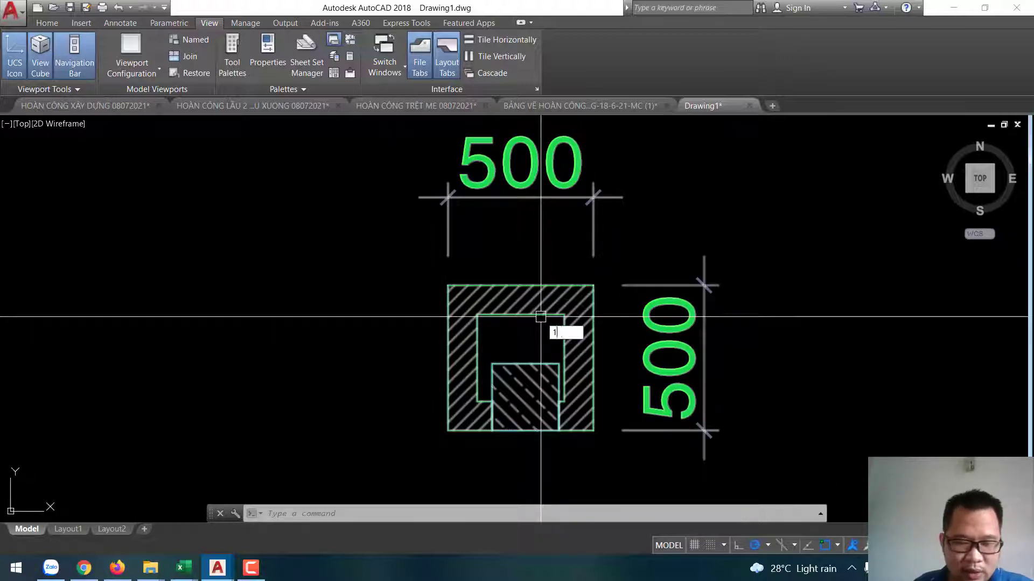
left_click(593, 286)
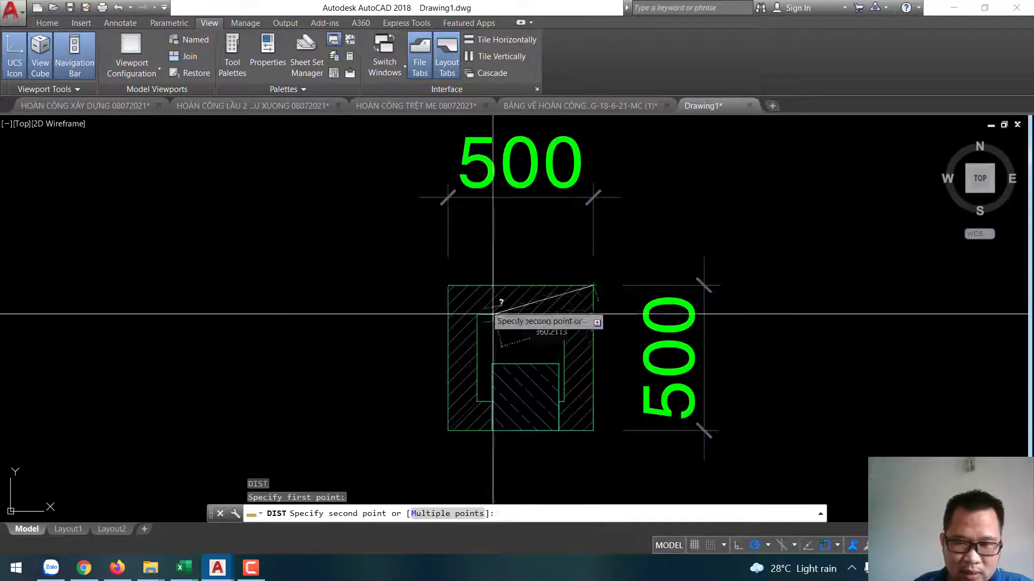
key("Escape")
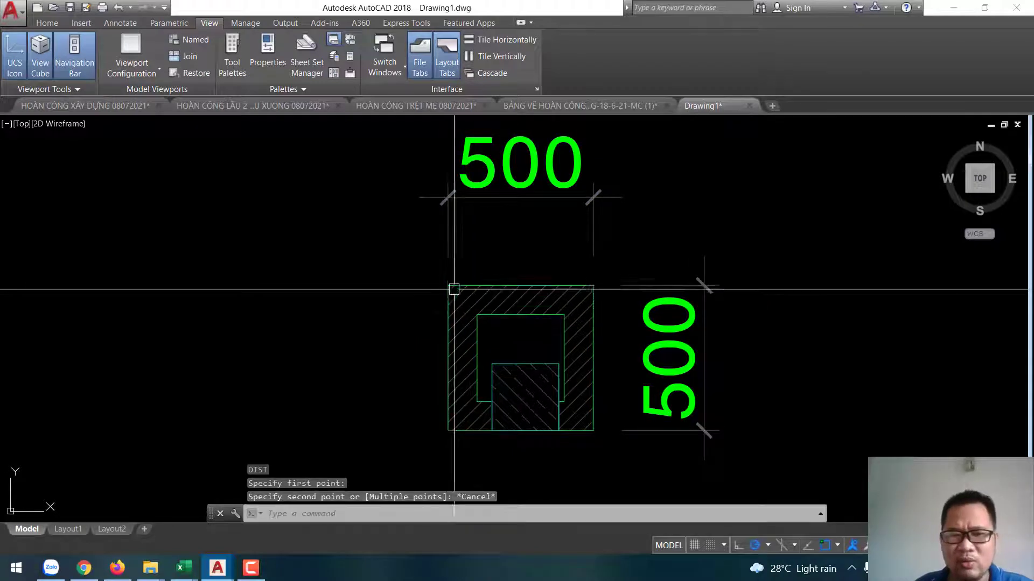
type("12")
key("space")
left_click(593, 285)
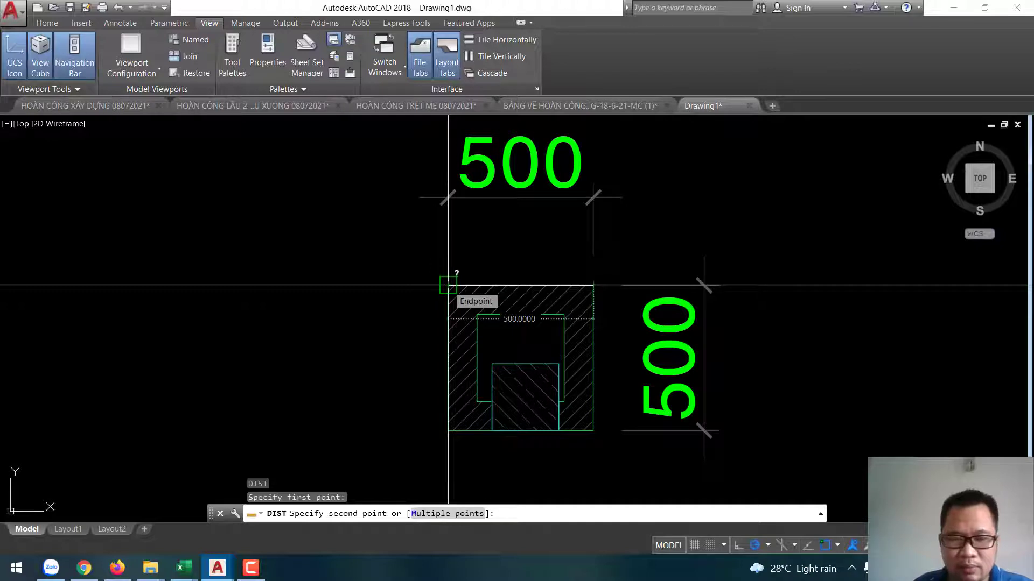
key("Escape")
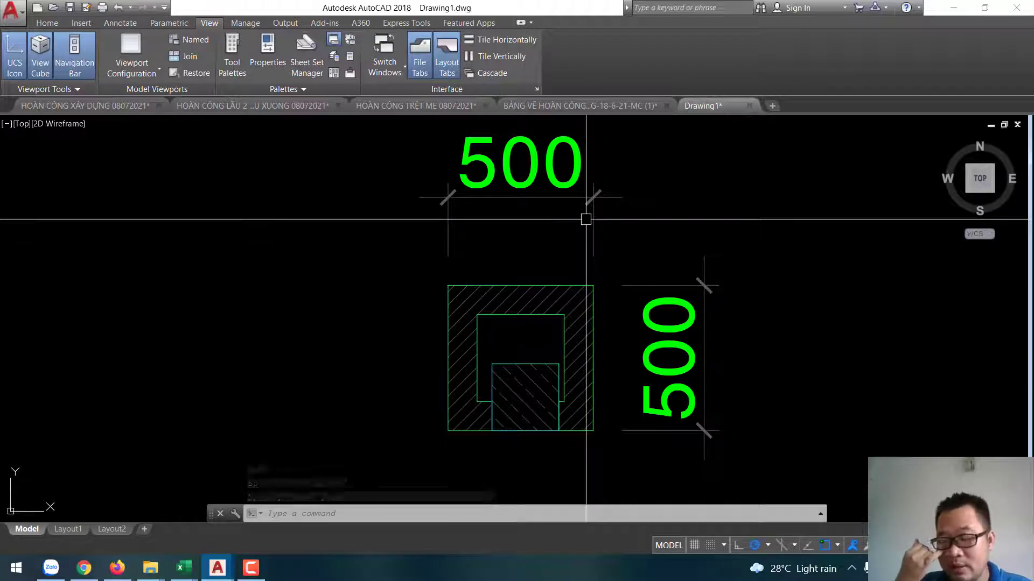
Step: Frame the 17470-wide front room, its three 500 columns and the adjoining bedroom and bathroom wing
scroll(475, 233, "down", 2)
scroll(704, 319, "down", 3)
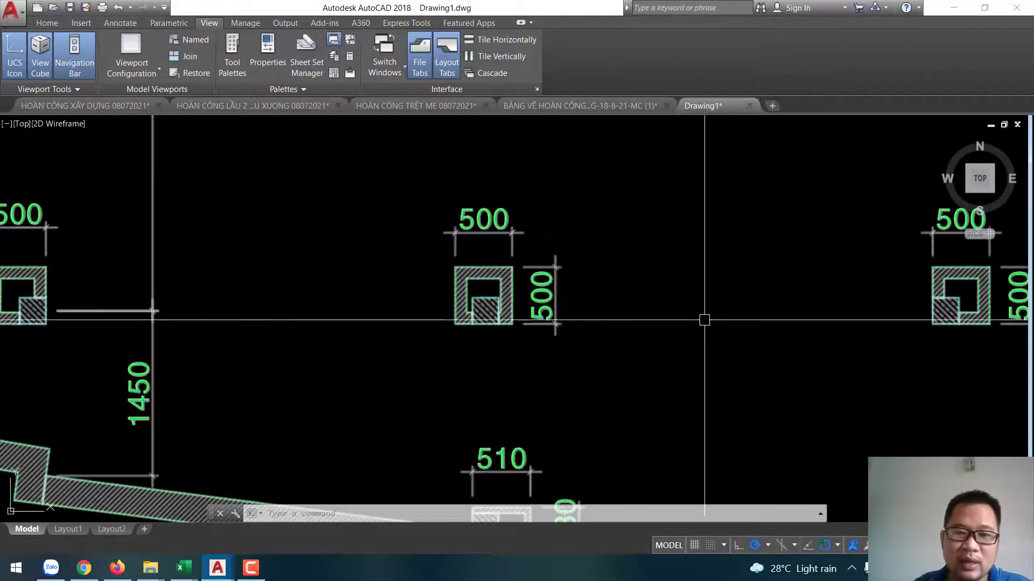
scroll(722, 364, "down", 5)
scroll(357, 330, "up", 5)
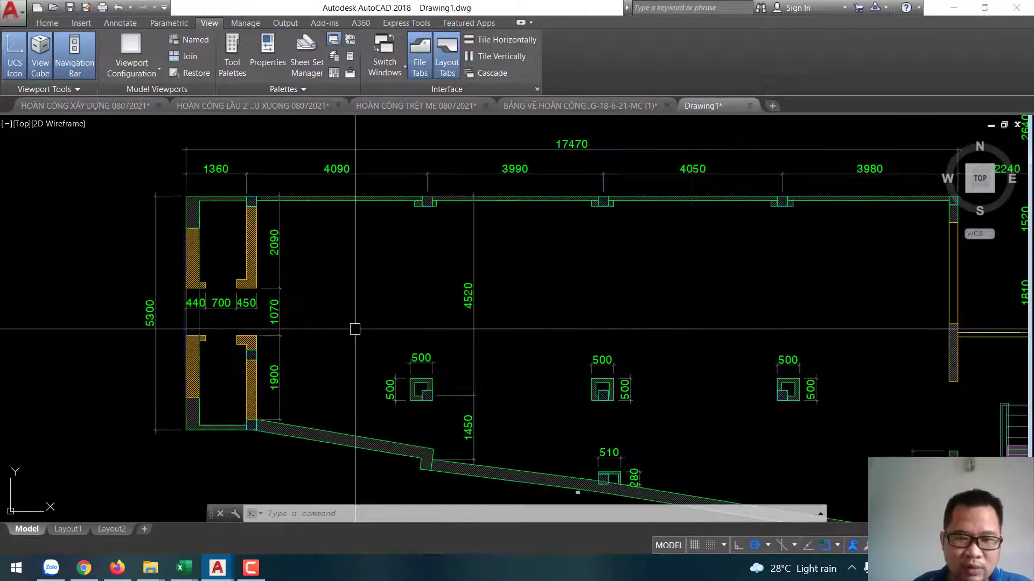
scroll(442, 199, "up", 2)
scroll(311, 224, "down", 3)
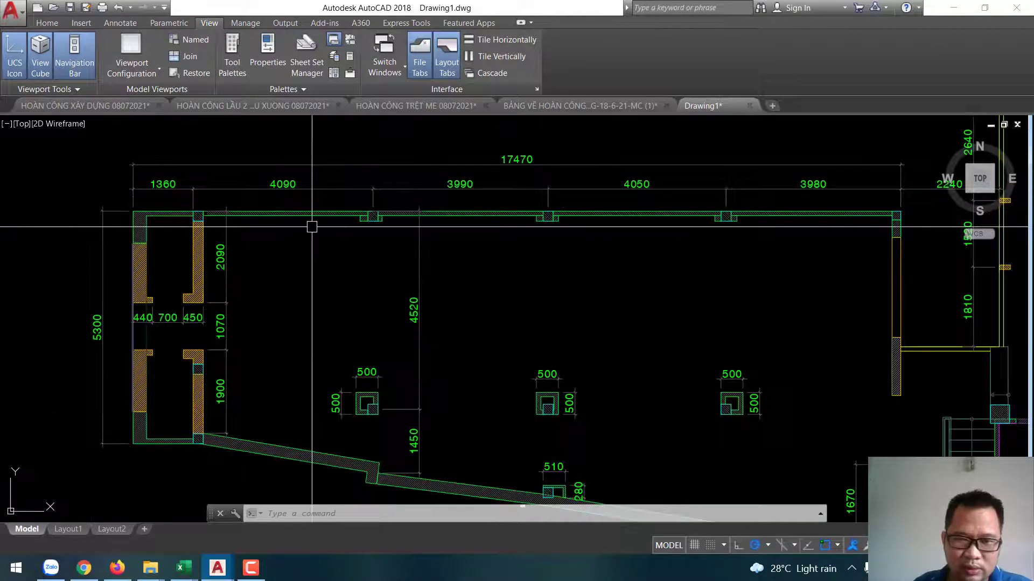
scroll(458, 278, "down", 3)
mouse_move(458, 277)
middle_mouse_down()
mouse_move(624, 286)
mouse_move(352, 245)
middle_mouse_up()
scroll(615, 274, "up", 6)
middle_click_drag(615, 274, 704, 237)
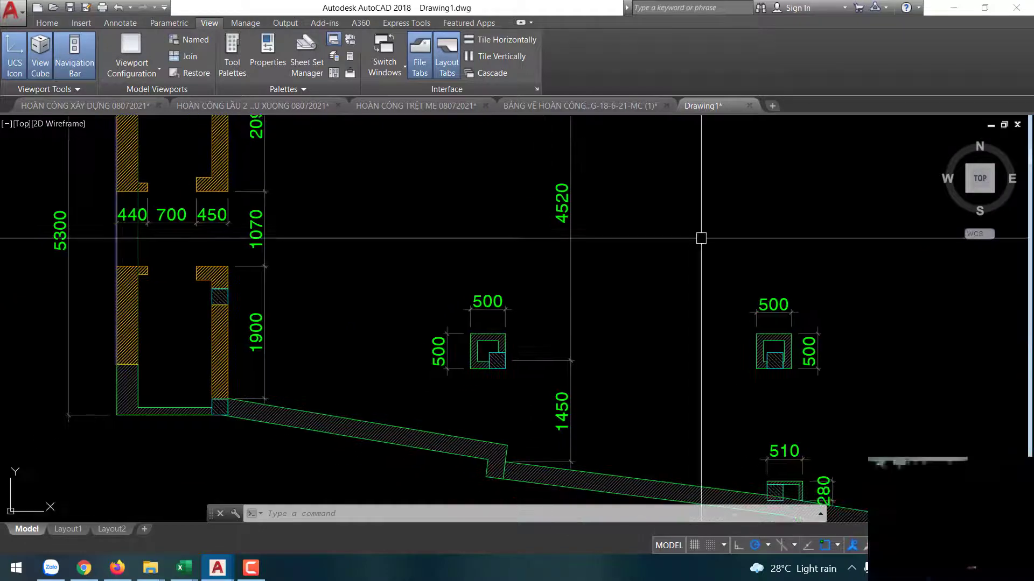
scroll(348, 337, "up", 2)
scroll(297, 253, "down", 6)
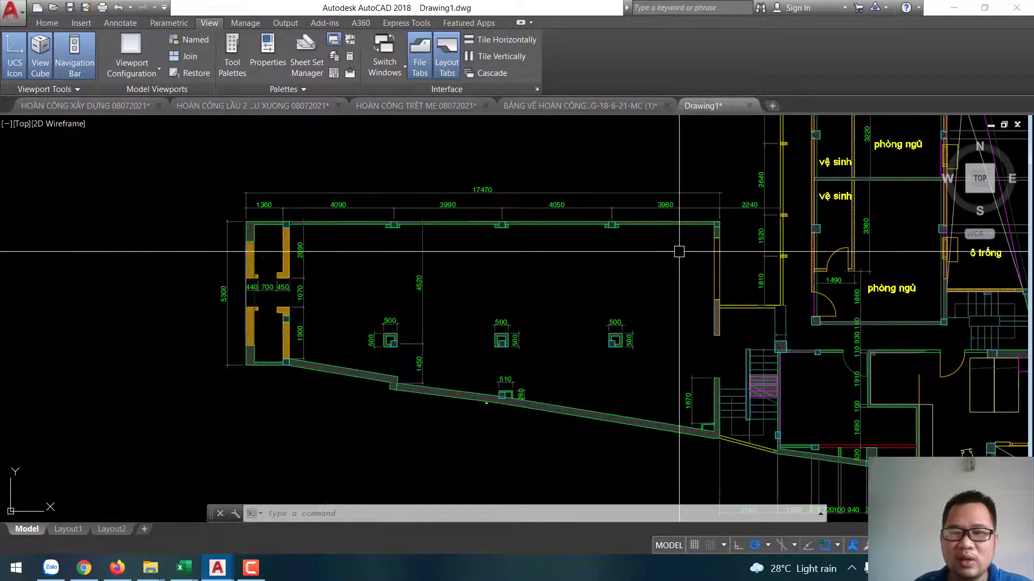
scroll(369, 293, "up", 2)
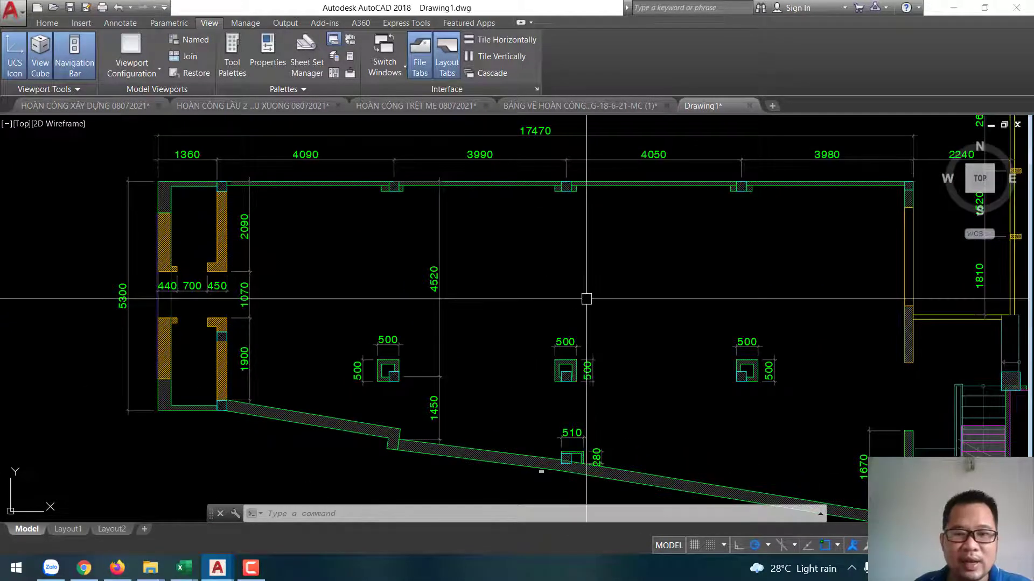
middle_click_drag(819, 287, 739, 292)
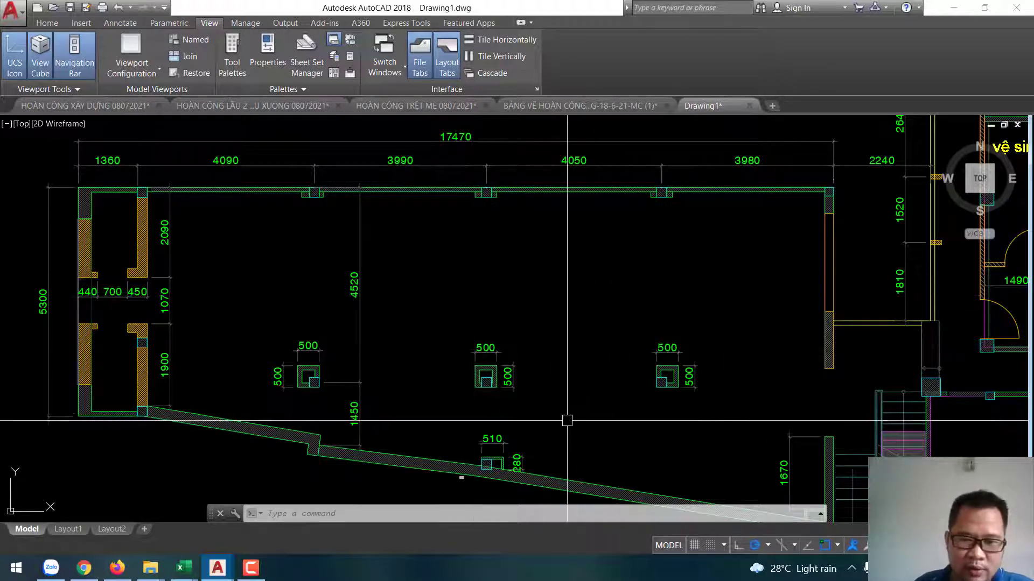
middle_click_drag(592, 433, 579, 344)
Step: Zoom in on the front room showing its 1360, 4090, 3990, 4050 and 3980 top dimensions
scroll(587, 353, "down", 2)
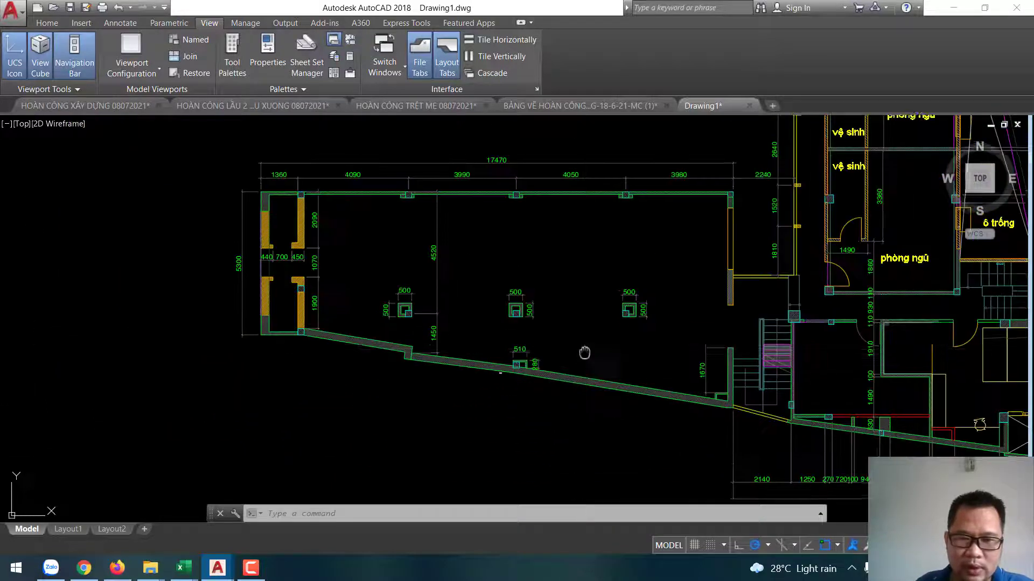
scroll(547, 366, "up", 2)
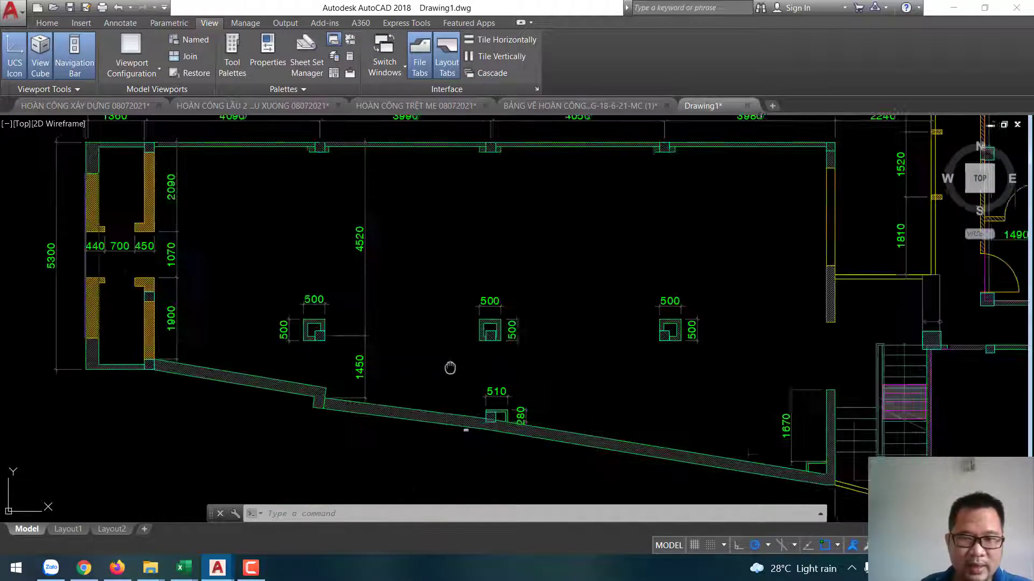
Step: Pan right and zoom out to survey the full floor plan
middle_click_drag(400, 370, 324, 376)
scroll(324, 376, "down", 2)
scroll(324, 377, "down", 2)
scroll(377, 377, "up", 1)
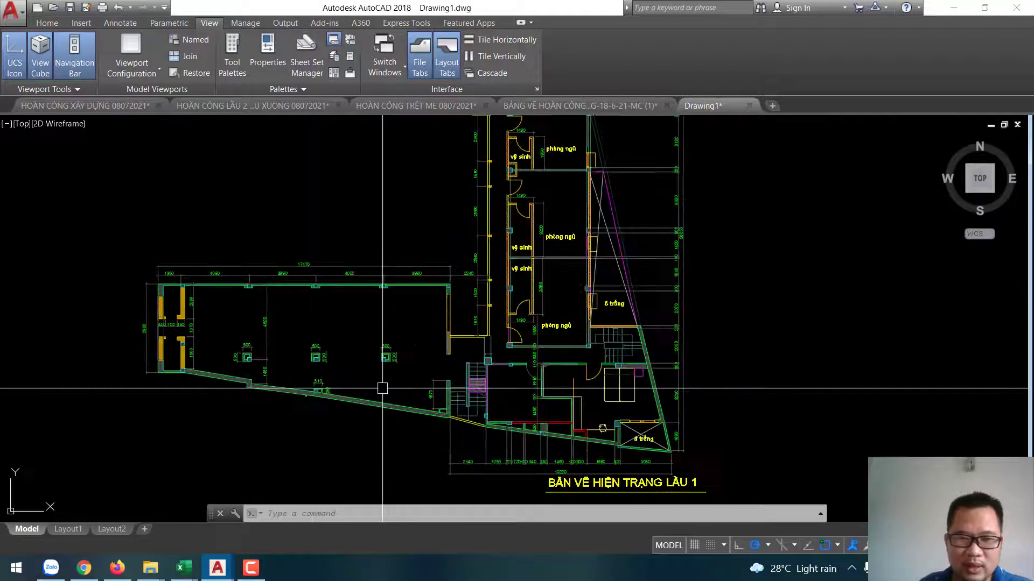
scroll(377, 362, "up", 1)
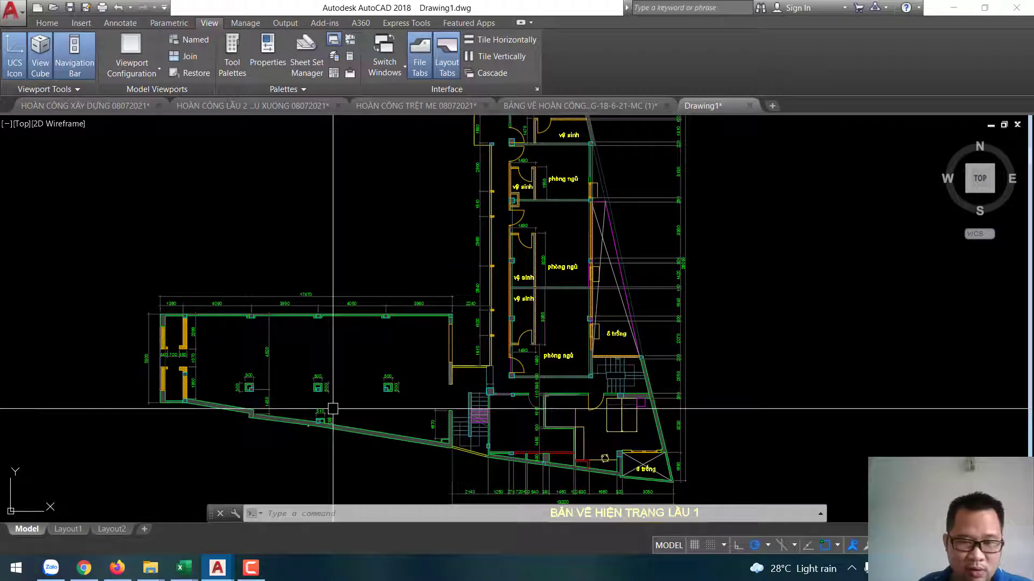
scroll(477, 397, "up", 2)
scroll(502, 415, "up", 2)
scroll(402, 342, "down", 3)
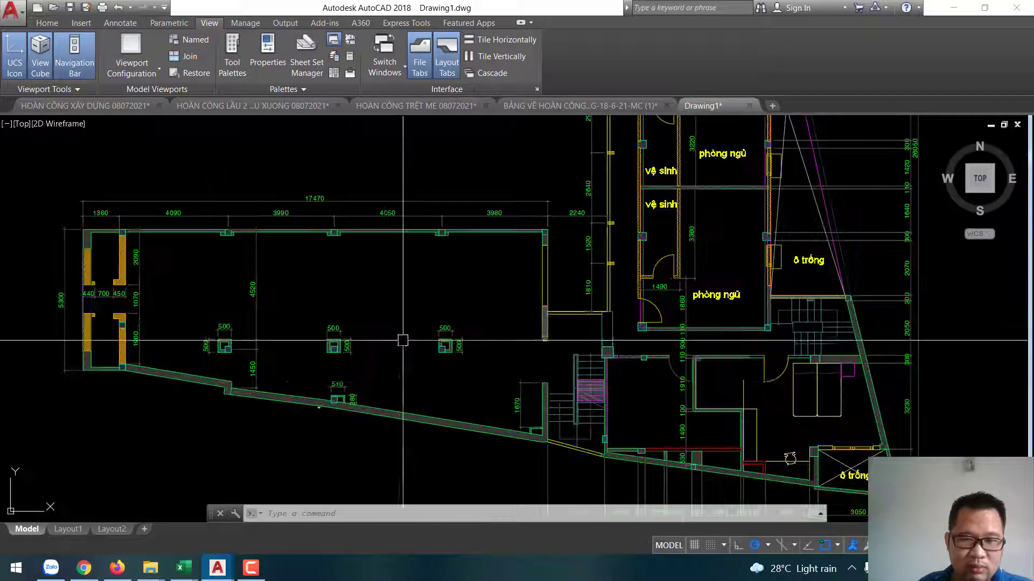
scroll(401, 395, "down", 4)
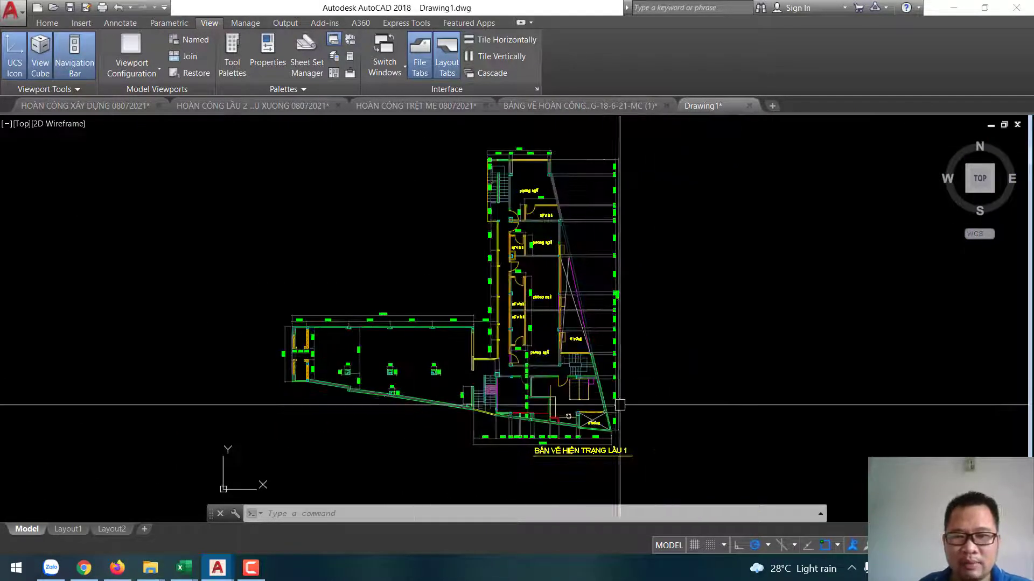
scroll(387, 347, "up", 2)
scroll(369, 327, "up", 2)
scroll(445, 364, "down", 2)
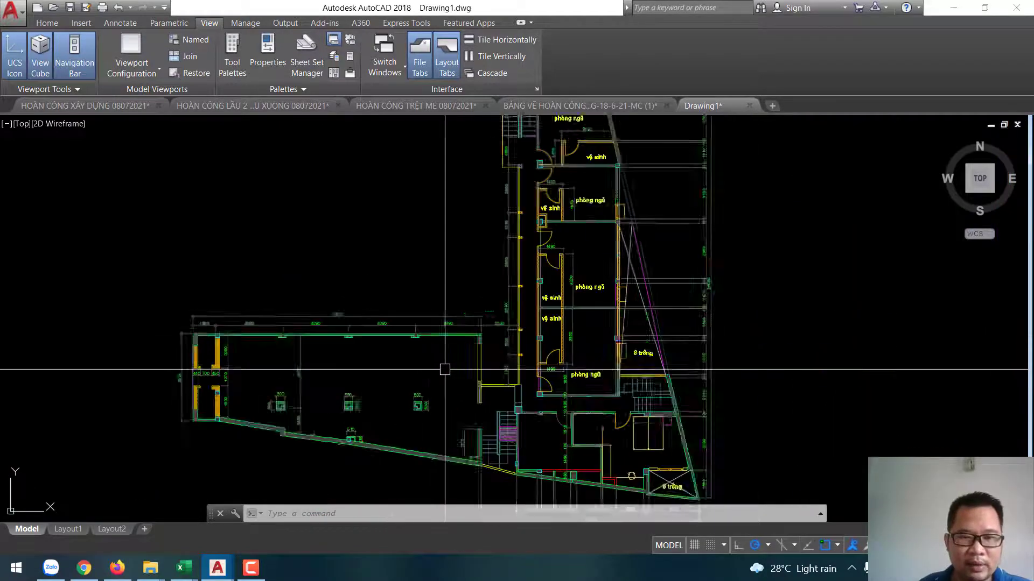
scroll(590, 342, "down", 1)
scroll(540, 323, "up", 2)
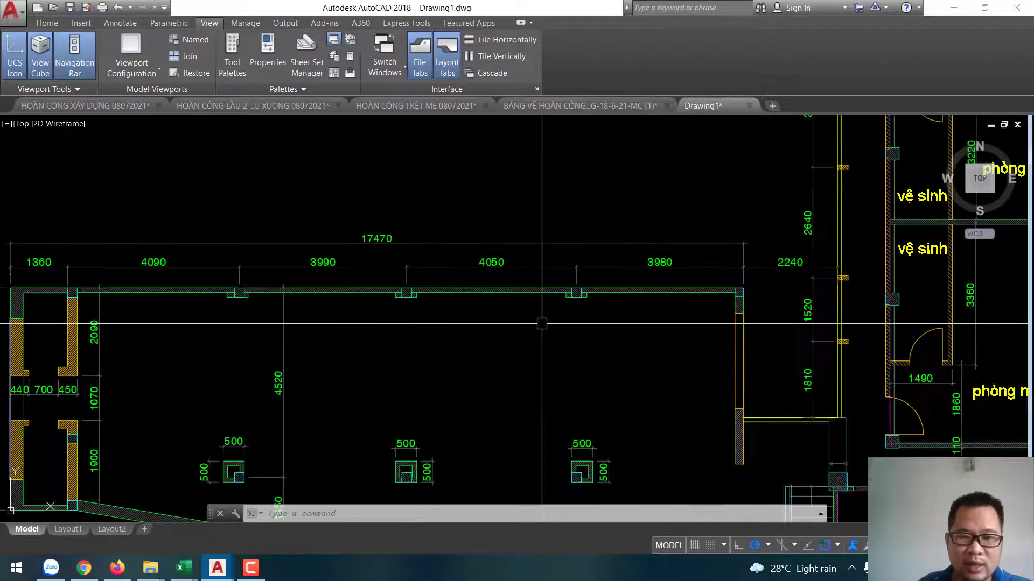
scroll(556, 349, "down", 3)
scroll(519, 353, "down", 1)
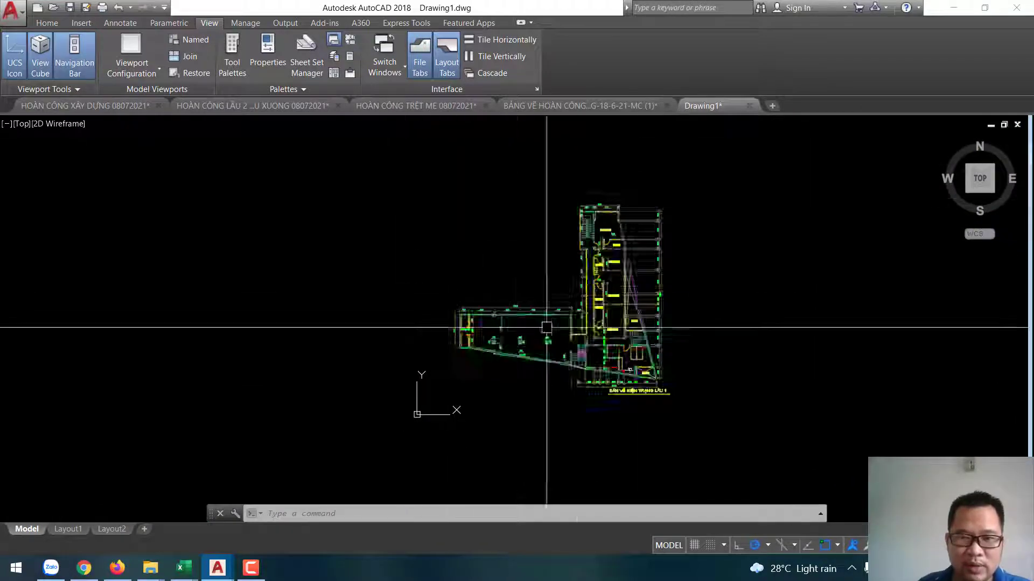
Step: Zoom in on a 500 × 500 column beside the 1450 and 4520 dimensions
scroll(536, 374, "up", 2)
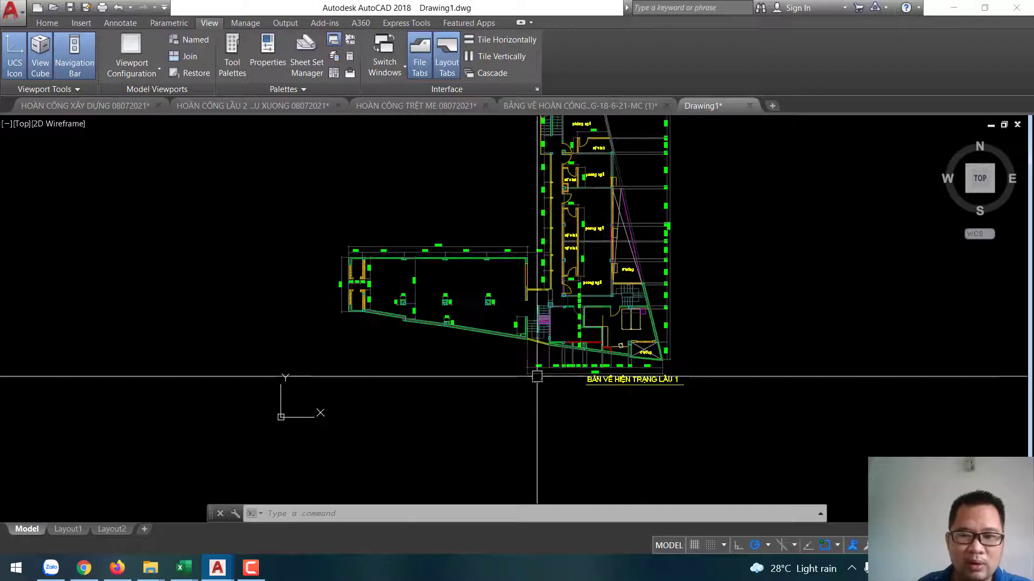
scroll(403, 300, "up", 5)
scroll(334, 303, "up", 4)
scroll(406, 353, "down", 2)
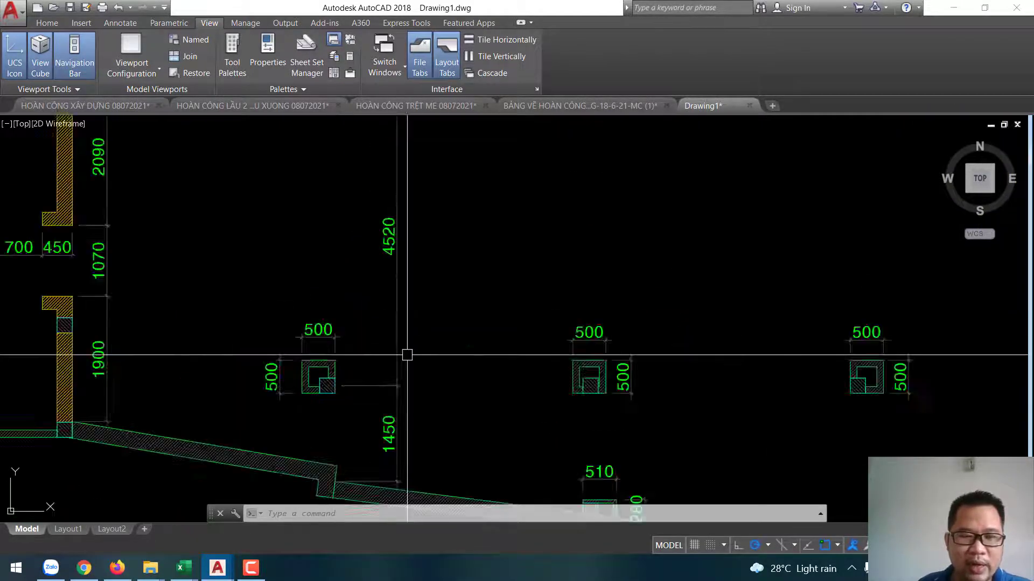
scroll(526, 388, "down", 2)
scroll(625, 387, "up", 2)
scroll(435, 330, "down", 2)
scroll(399, 331, "up", 3)
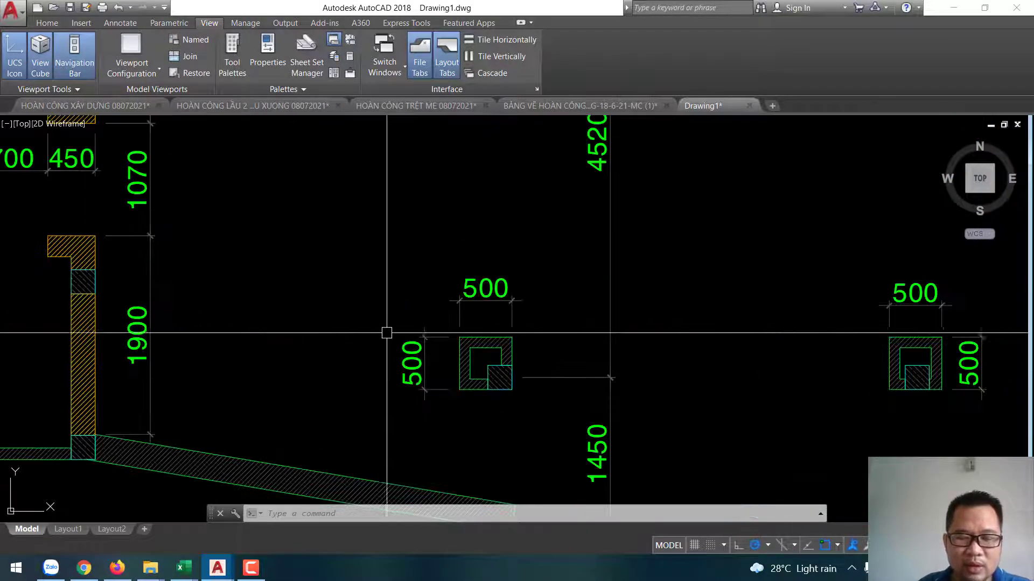
scroll(549, 360, "up", 3)
Step: Begin a distance check at the column's top-right corner, then abandon it
scroll(533, 294, "up", 1)
key("Return")
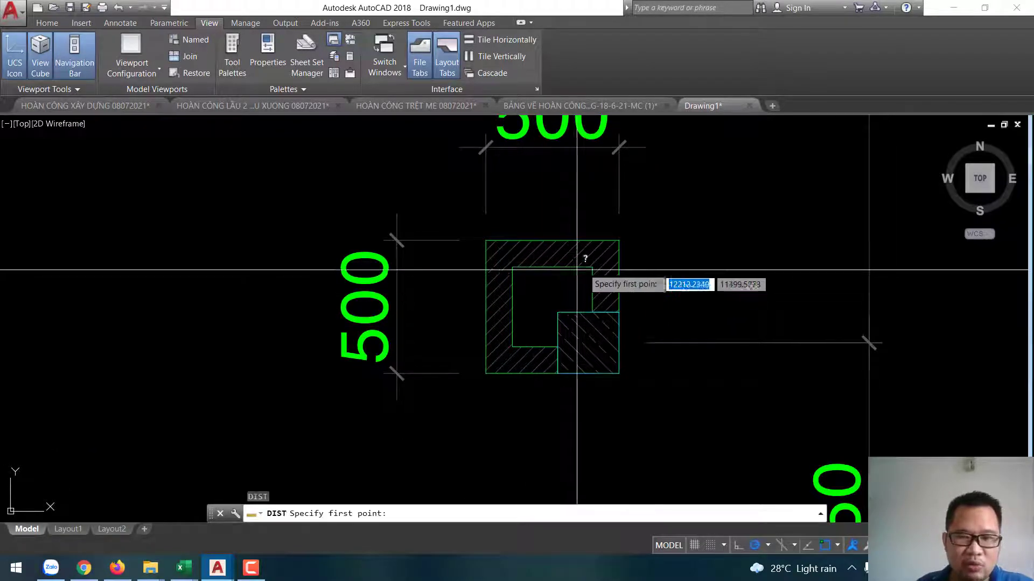
left_click(619, 240)
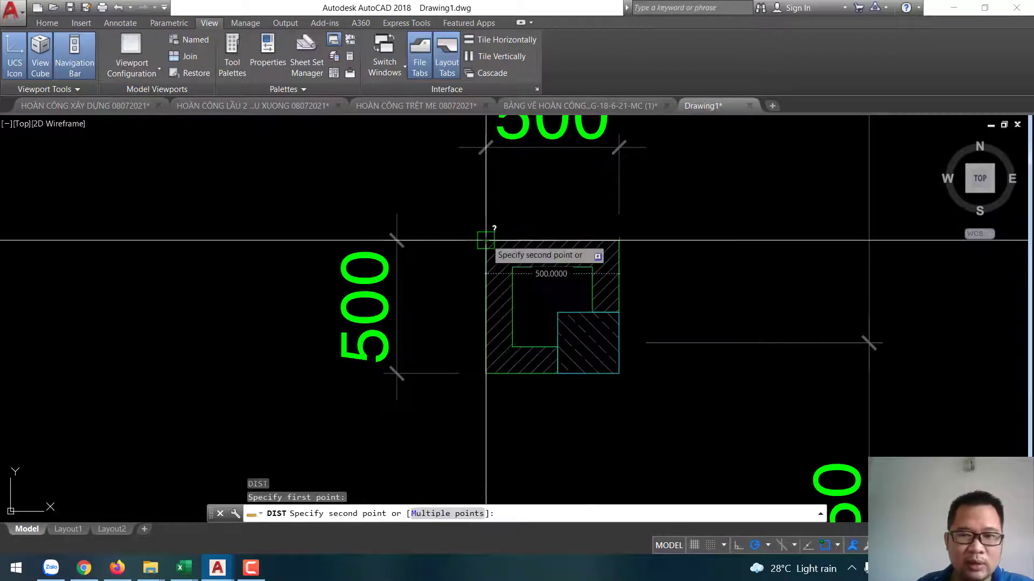
key("Escape")
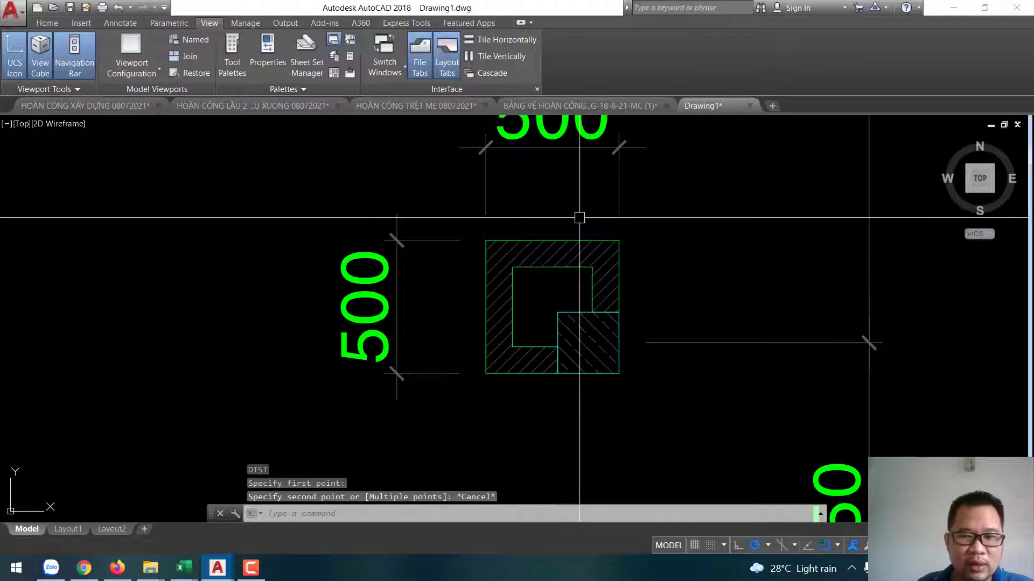
Step: Recentre and zoom the view on the hatched column
middle_click_drag(597, 245, 537, 315)
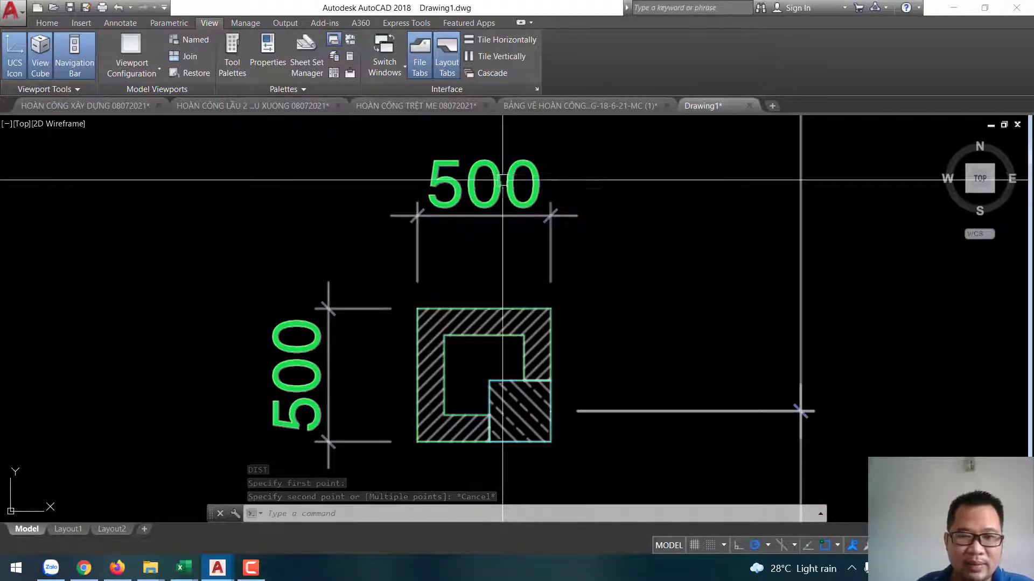
scroll(579, 277, "down", 2)
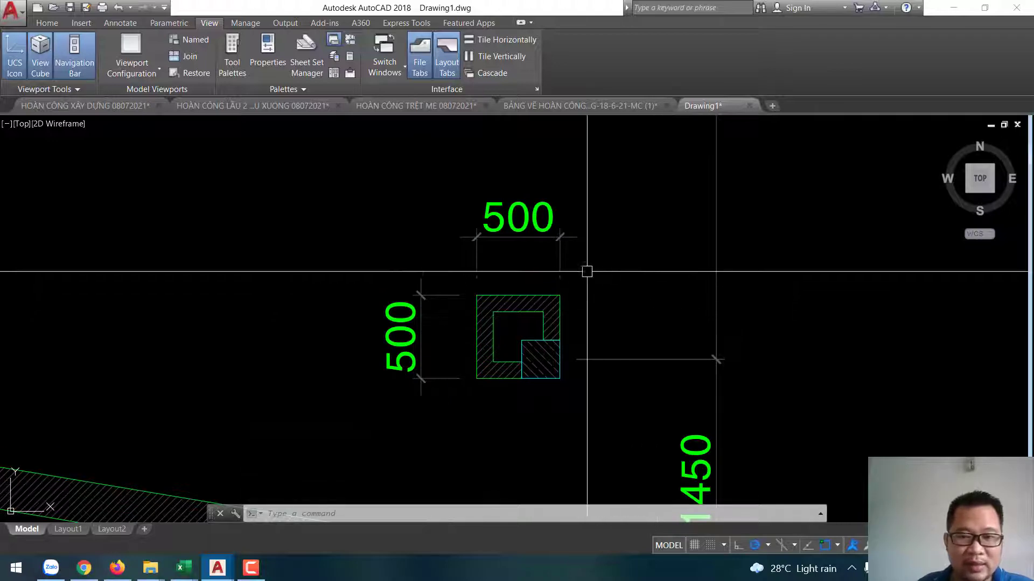
scroll(528, 223, "up", 4)
scroll(554, 239, "down", 2)
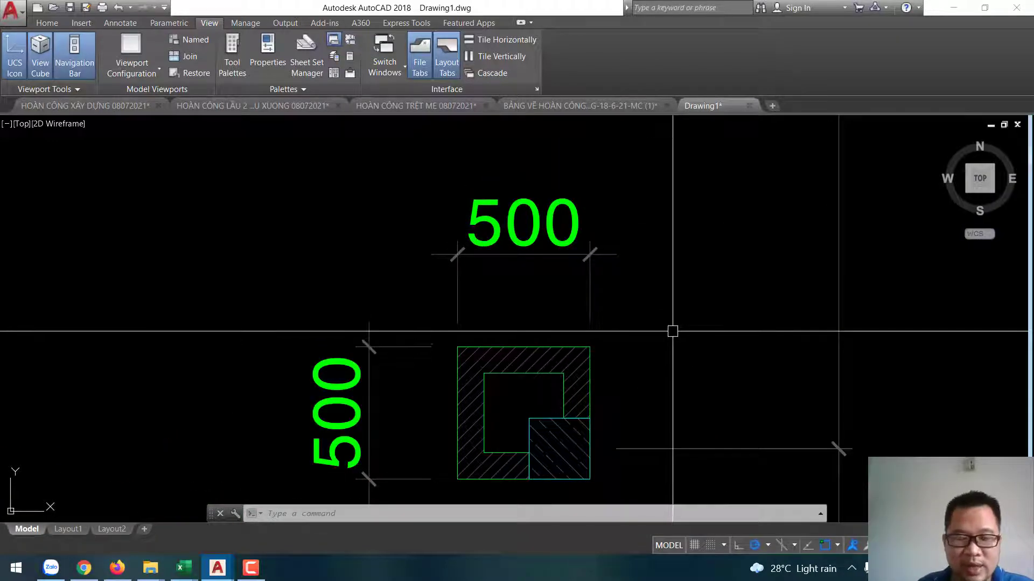
scroll(627, 348, "up", 2)
scroll(515, 322, "down", 2)
middle_click_drag(515, 322, 551, 288)
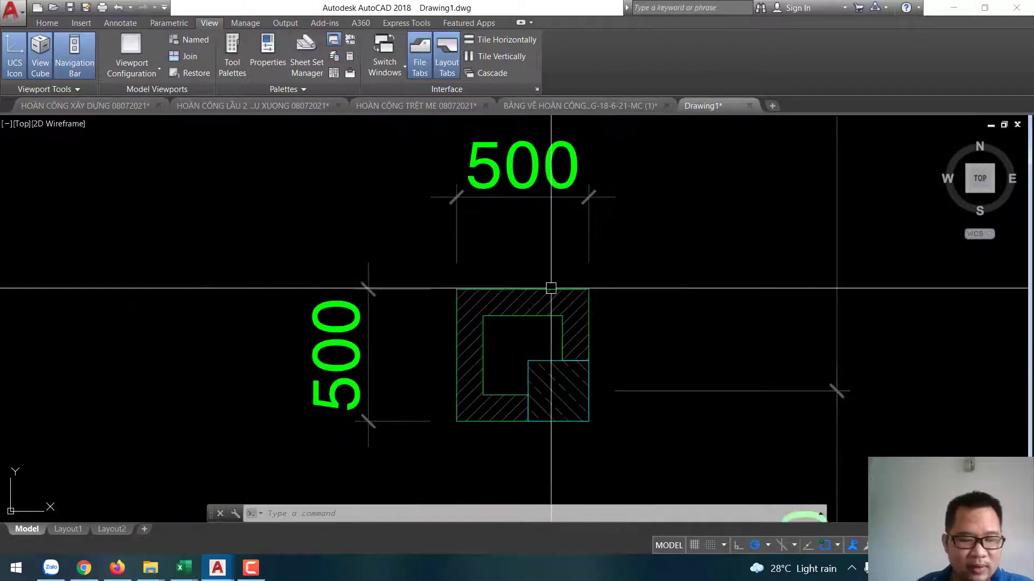
Step: Measure the column's top edge with DI, confirm 500.0000, then exit the command
type("di")
key("Return")
left_click(589, 289)
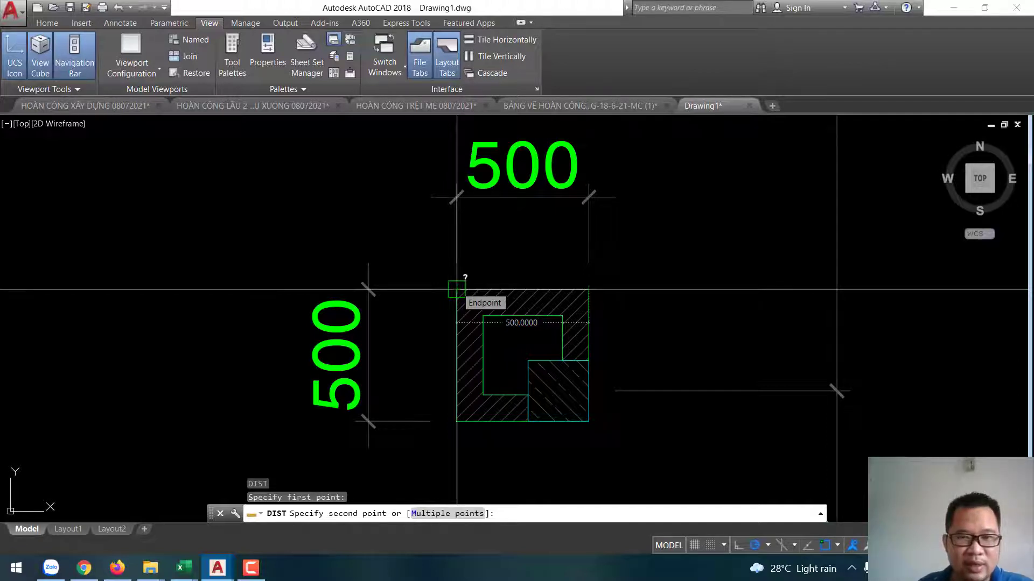
key("Escape")
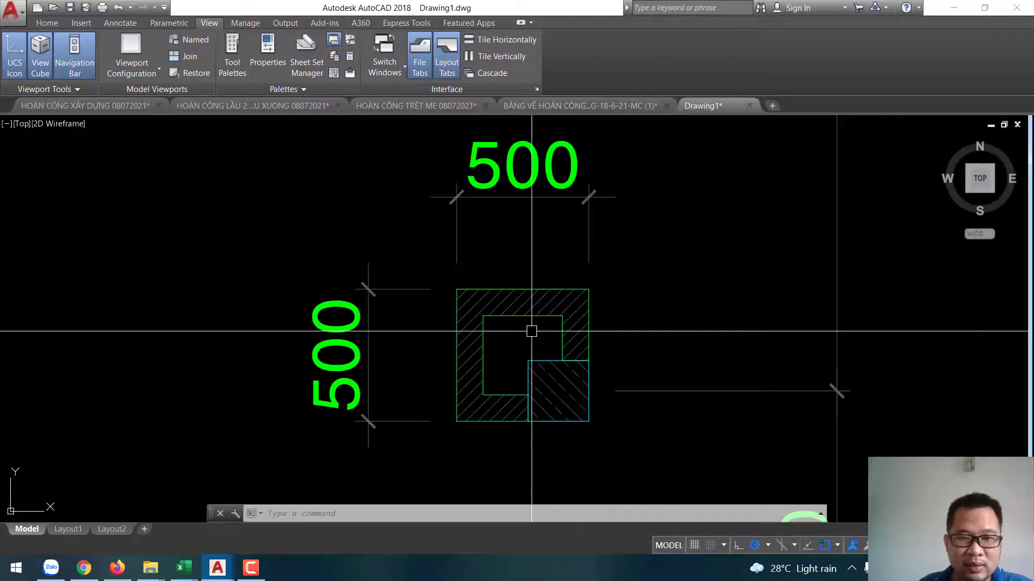
Step: Zoom out and centre the whole first-floor plan with its title BẢN VẼ HIỆN TRẠNG LẦU 1
scroll(536, 337, "down", 6)
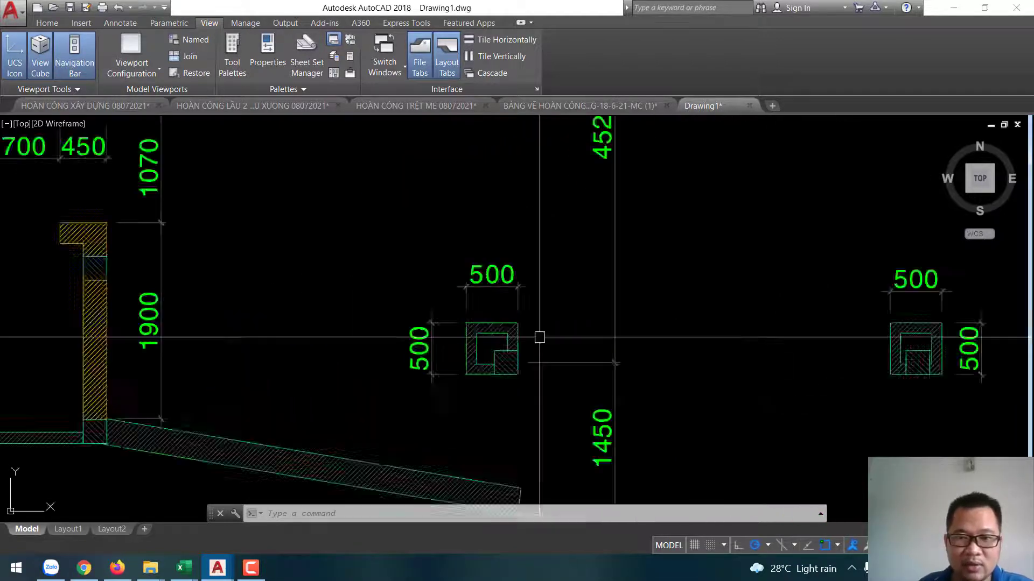
scroll(673, 369, "down", 2)
middle_click_drag(674, 370, 408, 360)
scroll(408, 360, "down", 4)
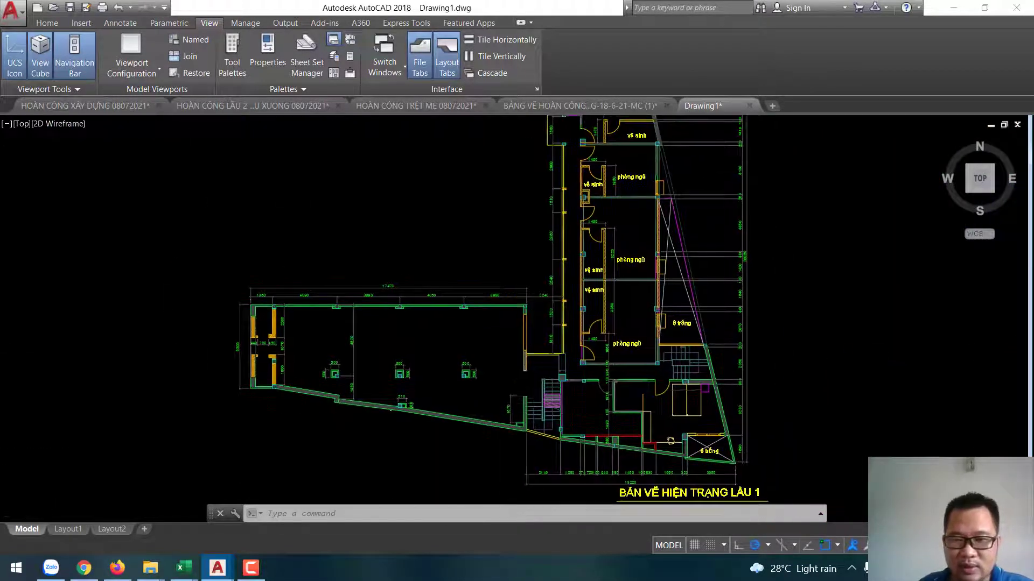
scroll(677, 389, "up", 3)
scroll(826, 393, "down", 3)
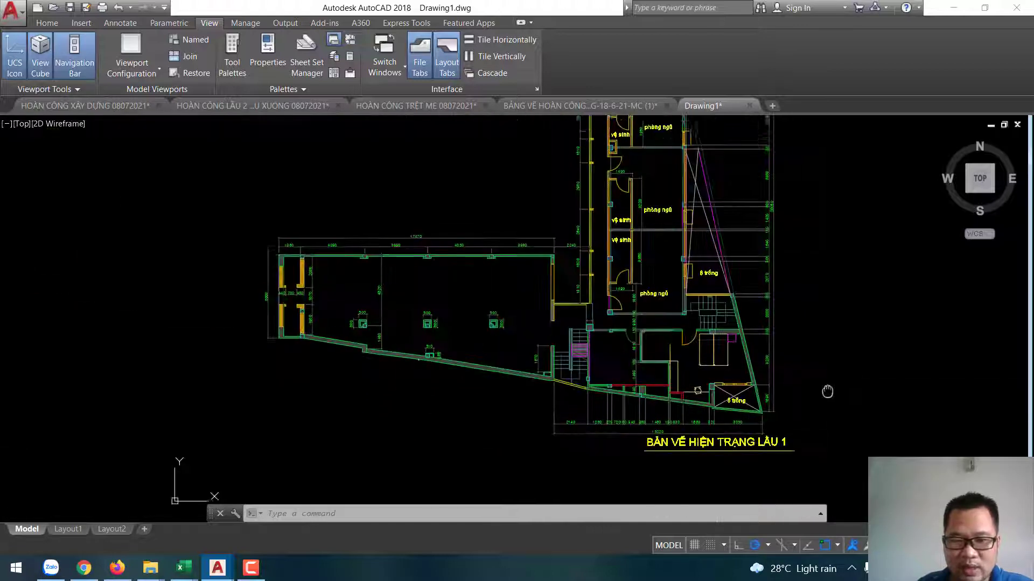
middle_click_drag(858, 399, 819, 416)
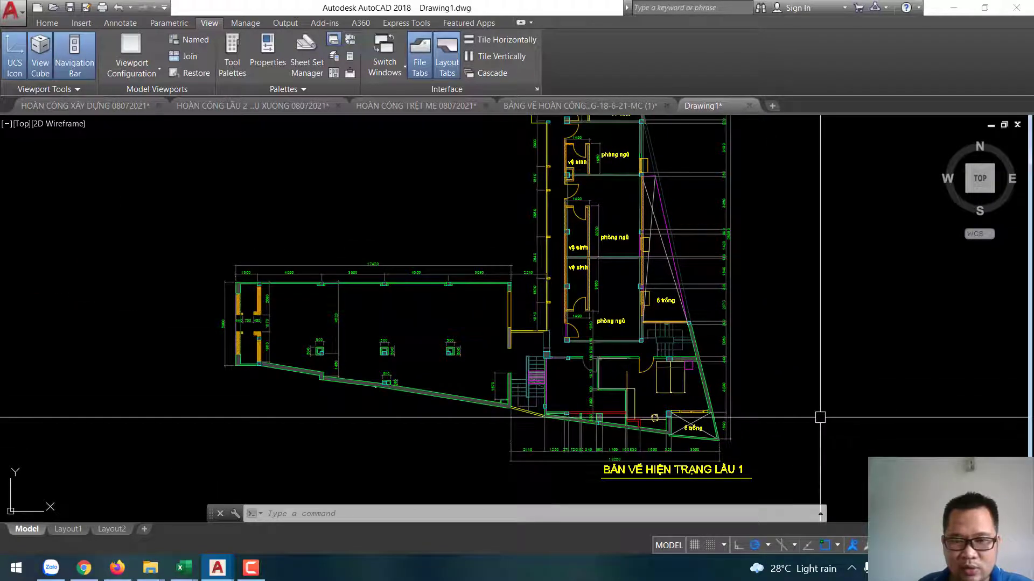